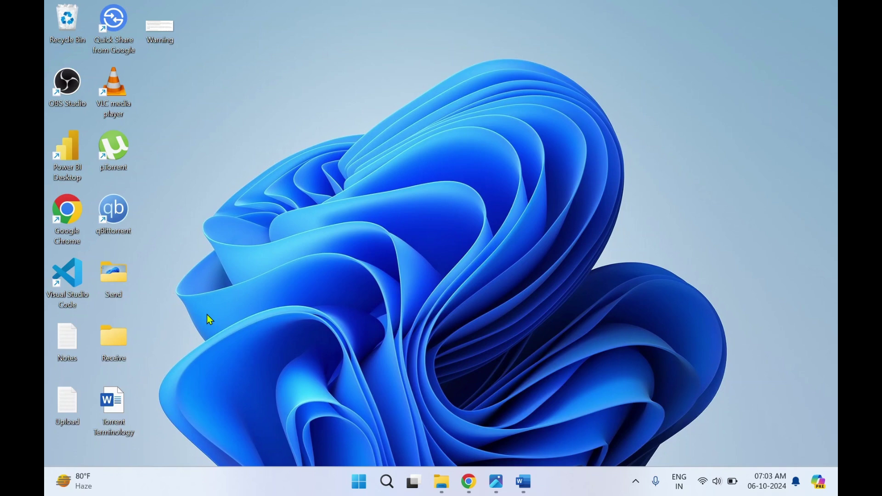
- Read the Warning.png notice about torrents, minimize it, and switch to the Torrent Terminology document in Word
left_click(497, 490)
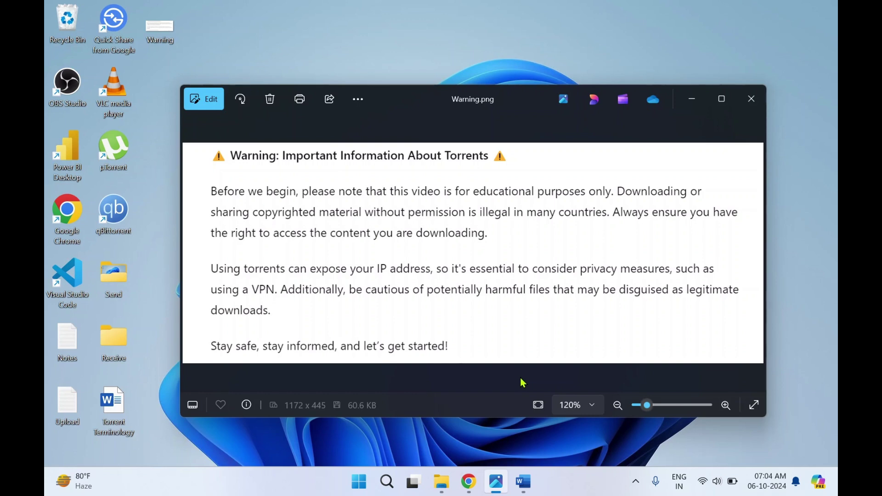
left_click(692, 99)
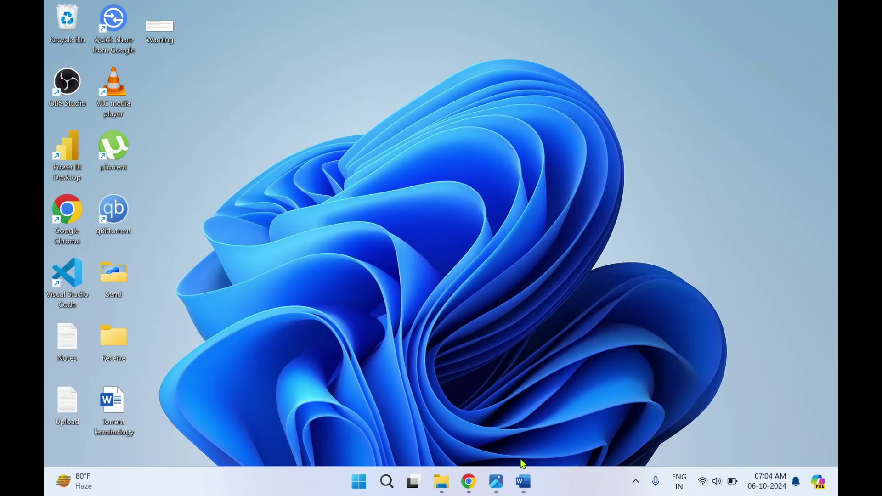
left_click(523, 482)
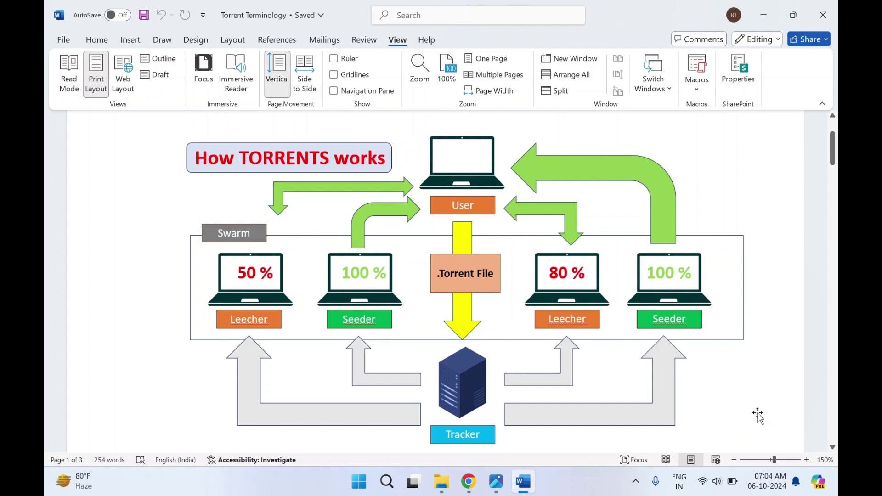
- Examine the "How TORRENTS works" diagram and read the Torrent and Peer definitions below it
scroll(758, 416, "down", 5)
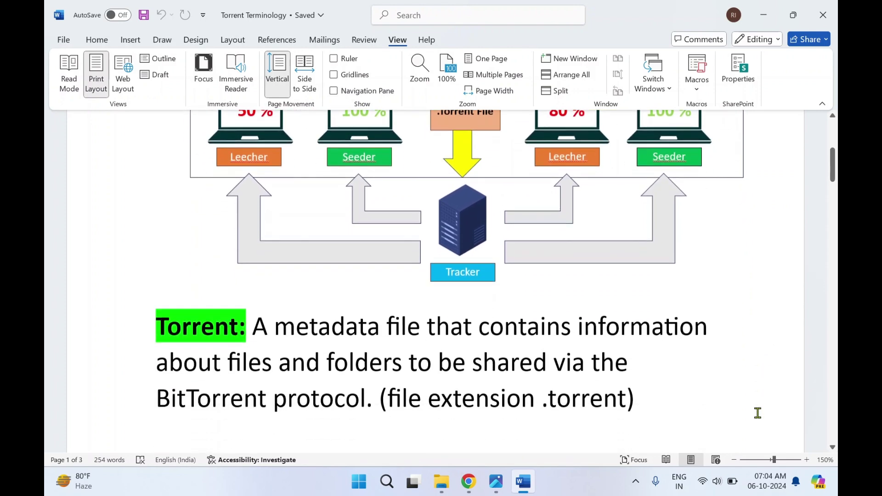
scroll(746, 409, "up", 6)
scroll(735, 358, "down", 8)
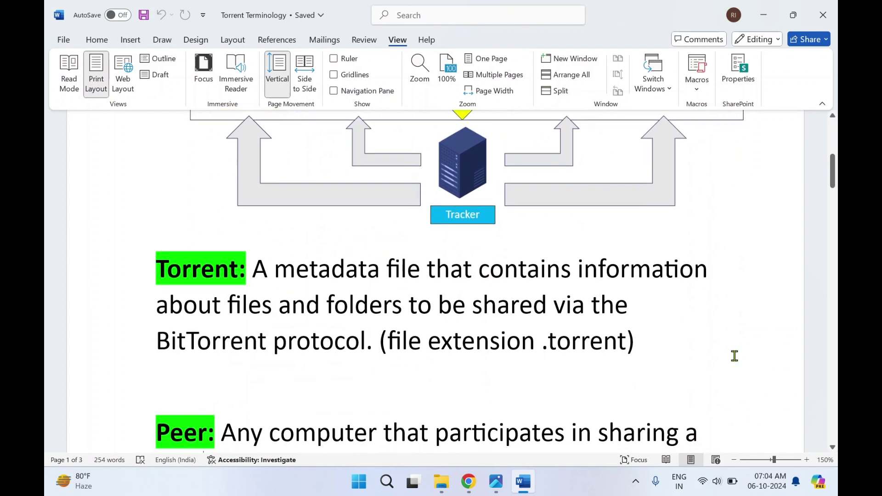
scroll(732, 356, "up", 2)
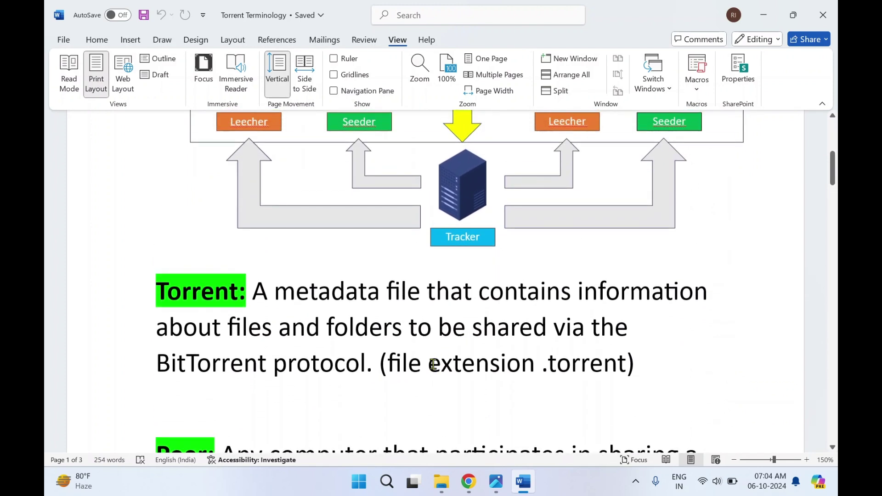
scroll(436, 361, "up", 1)
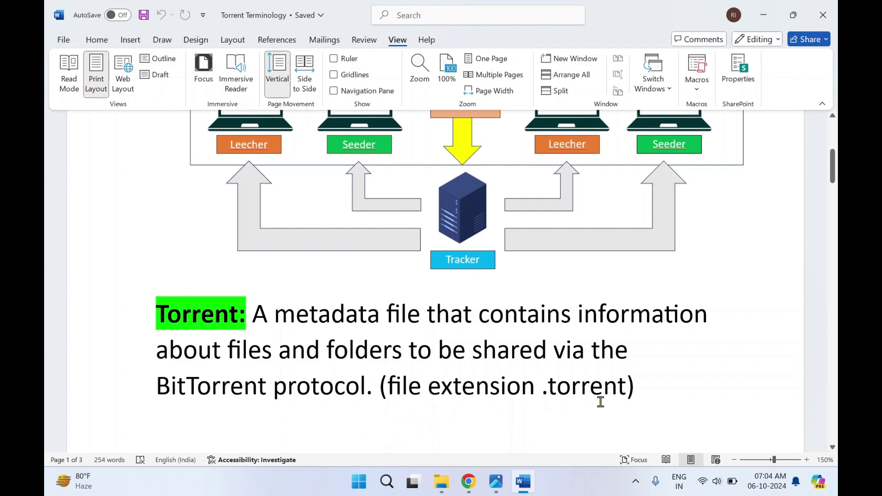
scroll(601, 404, "down", 1)
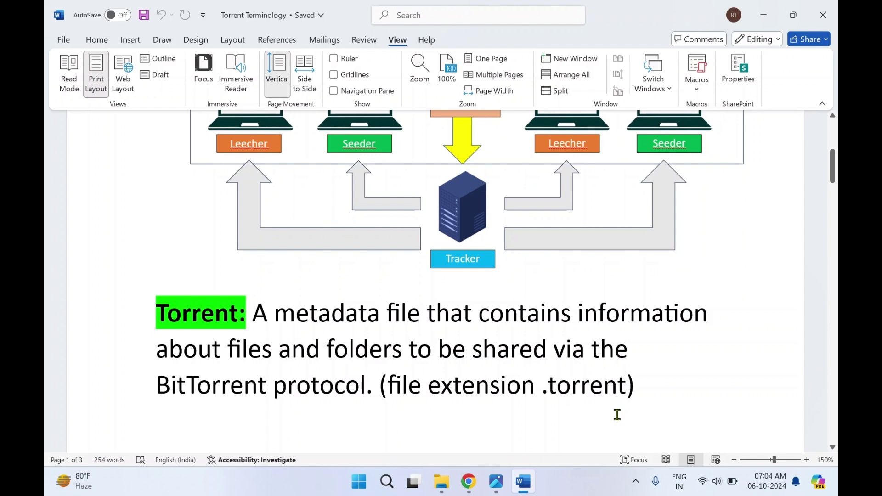
scroll(616, 414, "down", 1)
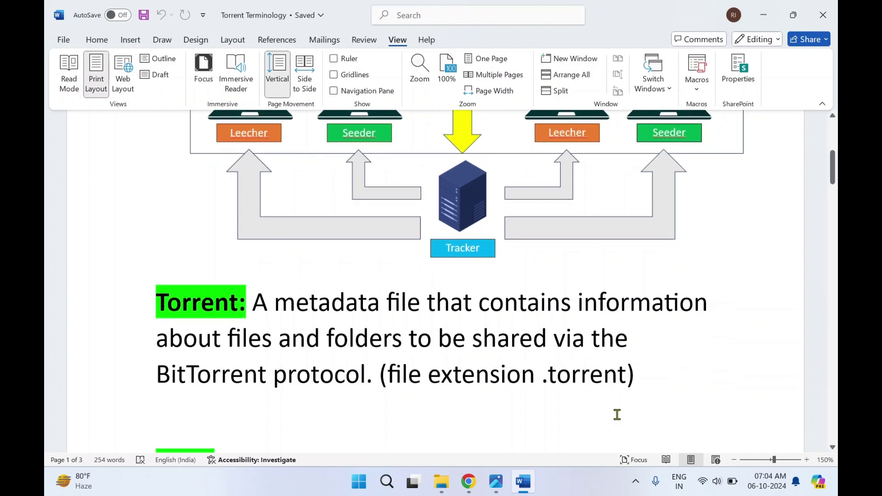
scroll(617, 414, "down", 3)
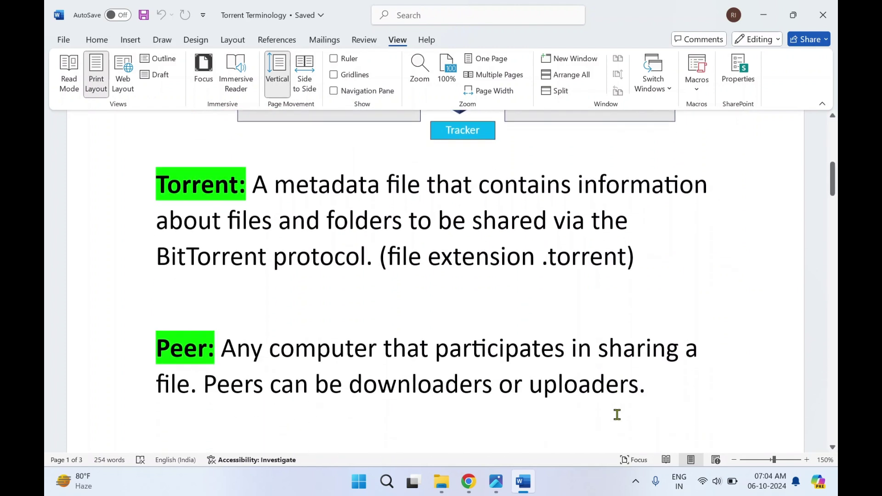
scroll(596, 421, "down", 1)
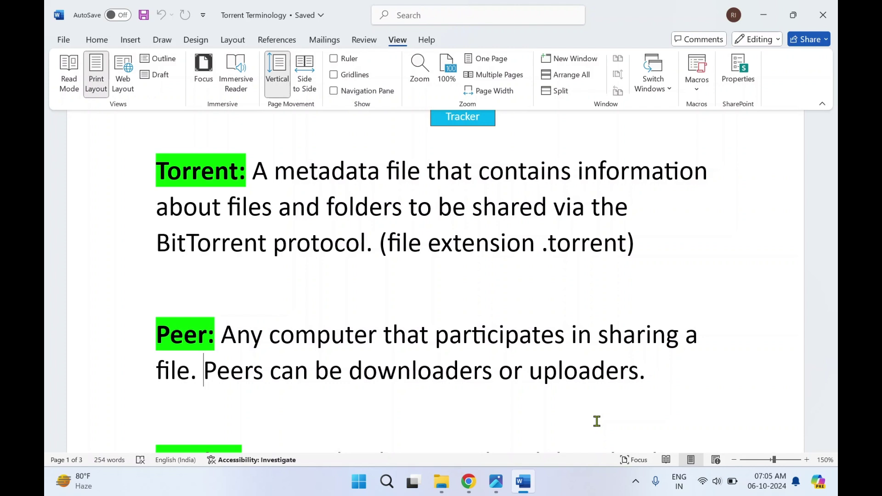
- Read the Seeder, Leecher and Swarm definitions in the terminology document
scroll(597, 421, "down", 3)
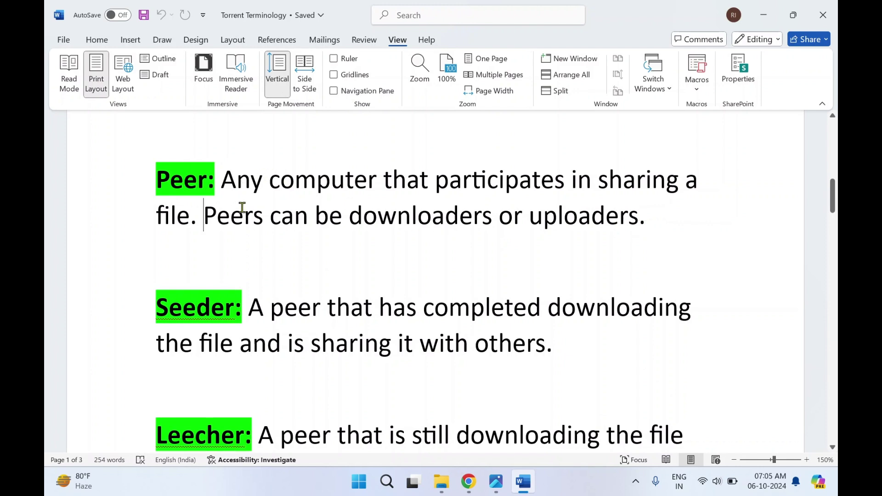
scroll(271, 349, "down", 1)
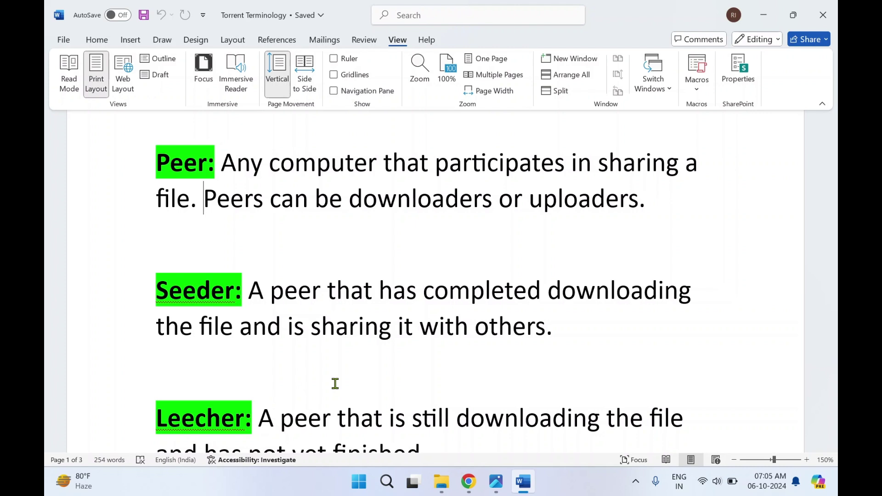
scroll(335, 384, "down", 1)
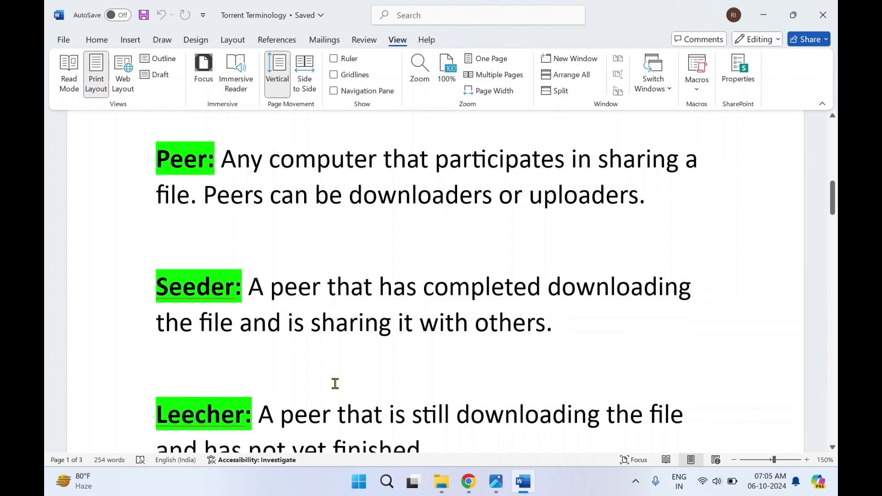
scroll(335, 383, "down", 5)
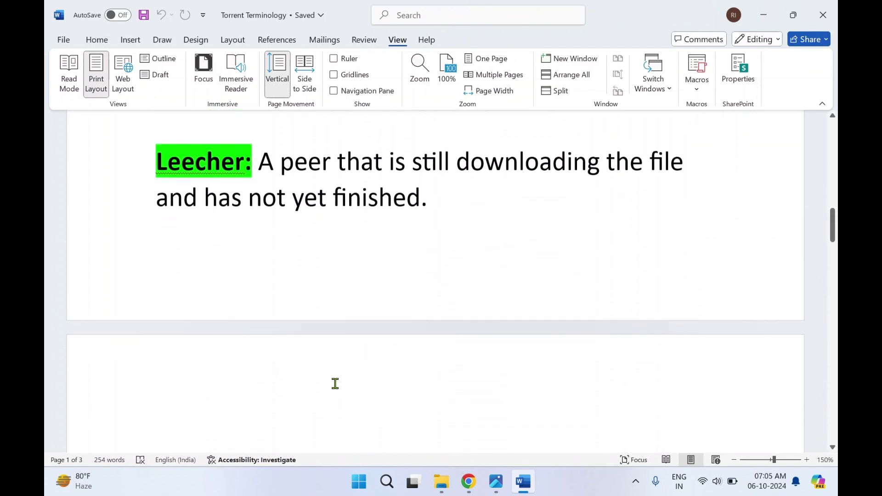
scroll(335, 384, "up", 1)
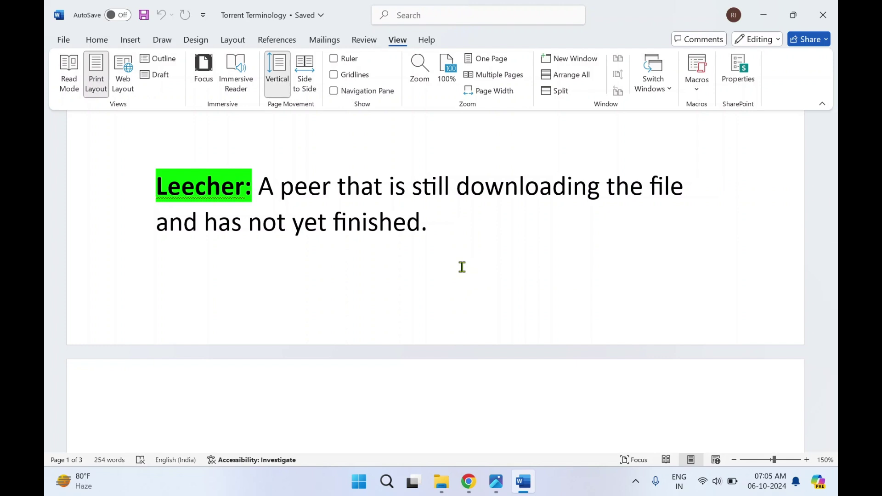
scroll(462, 267, "down", 1)
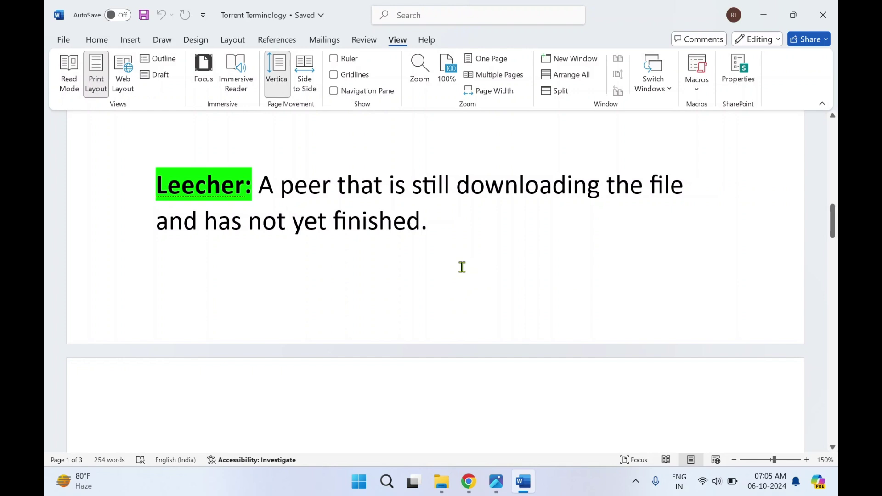
scroll(462, 267, "down", 5)
scroll(462, 267, "down", 1)
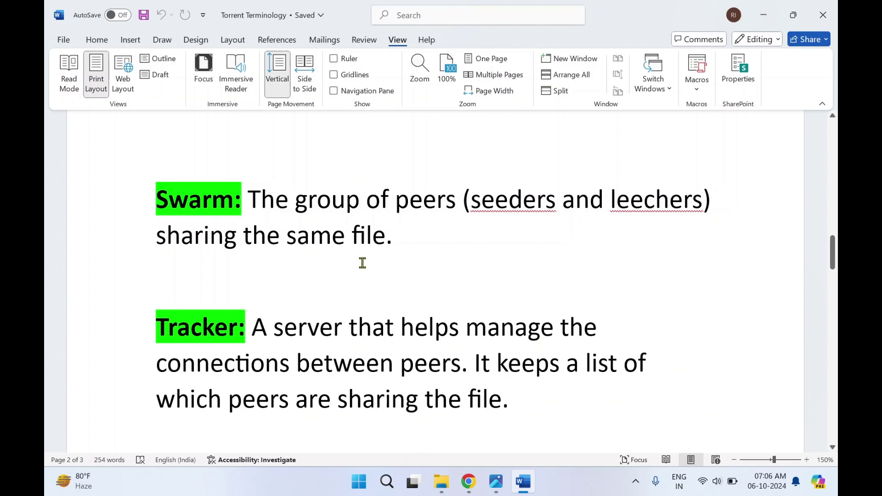
- Read the Tracker, Magnet Link, Client and BitTorrent Protocol definitions on the second page
scroll(428, 249, "down", 3)
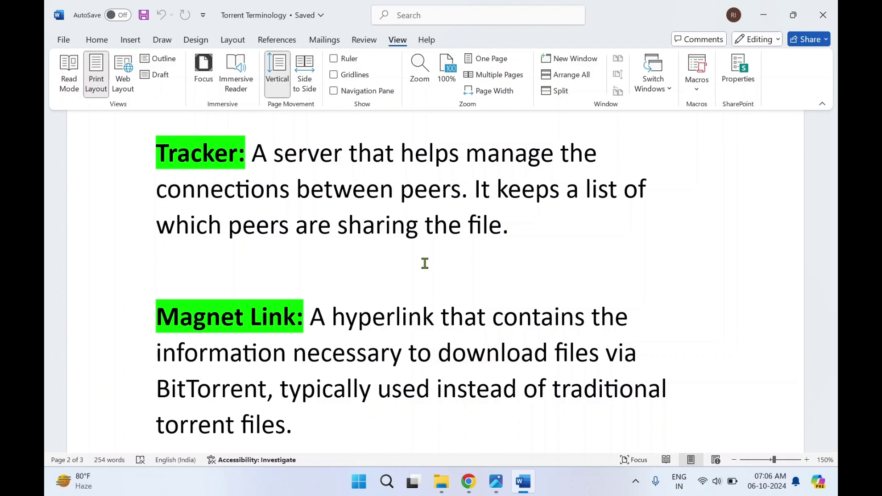
scroll(425, 263, "down", 3)
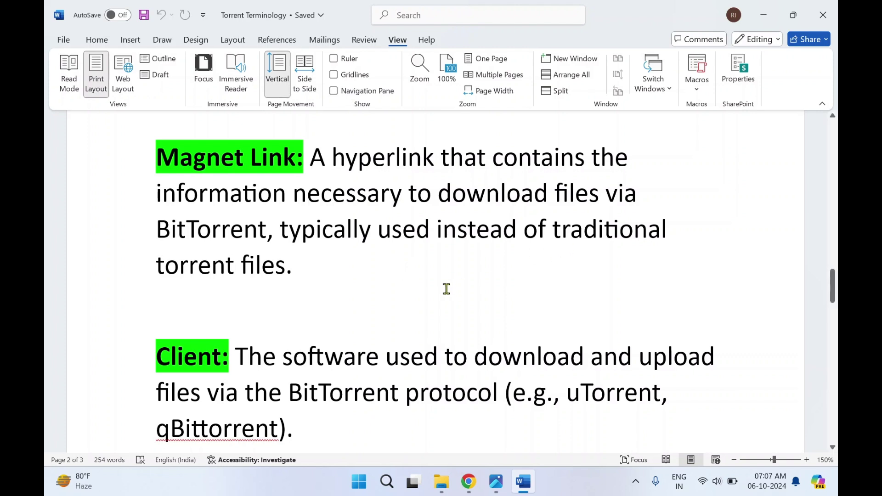
scroll(338, 292, "down", 4)
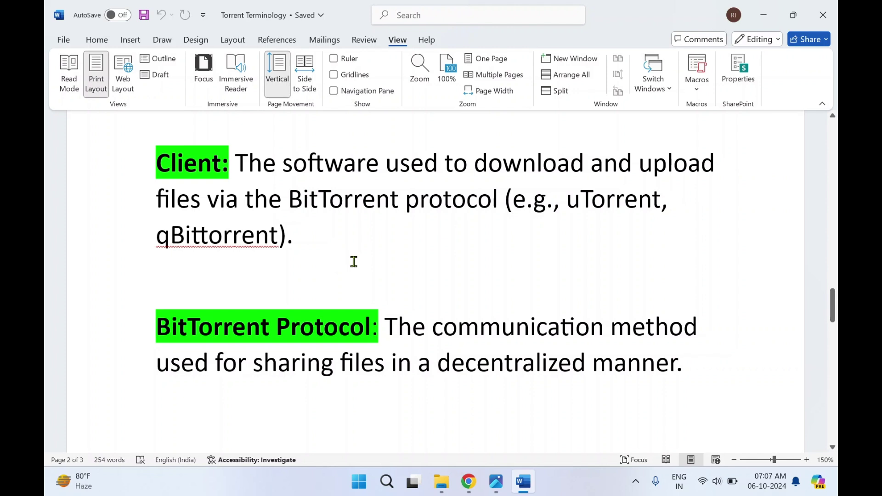
scroll(401, 262, "down", 4)
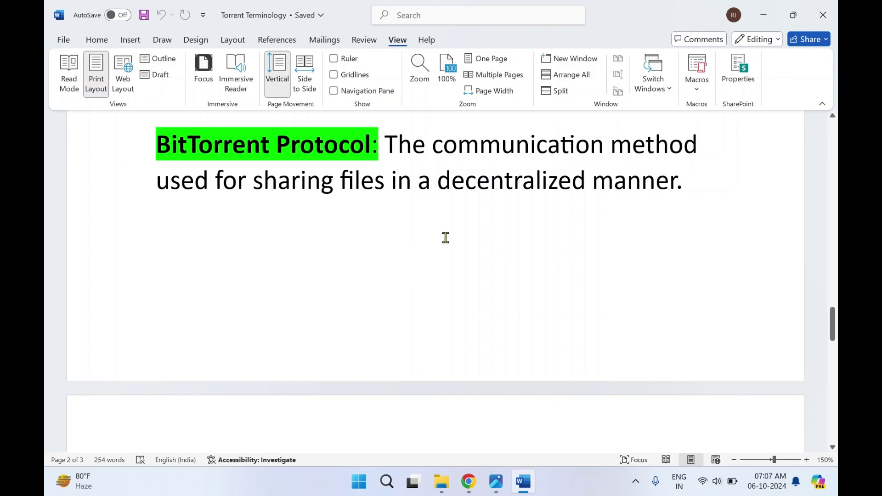
scroll(691, 208, "down", 3)
scroll(690, 209, "up", 4)
scroll(690, 209, "up", 2)
scroll(690, 208, "down", 3)
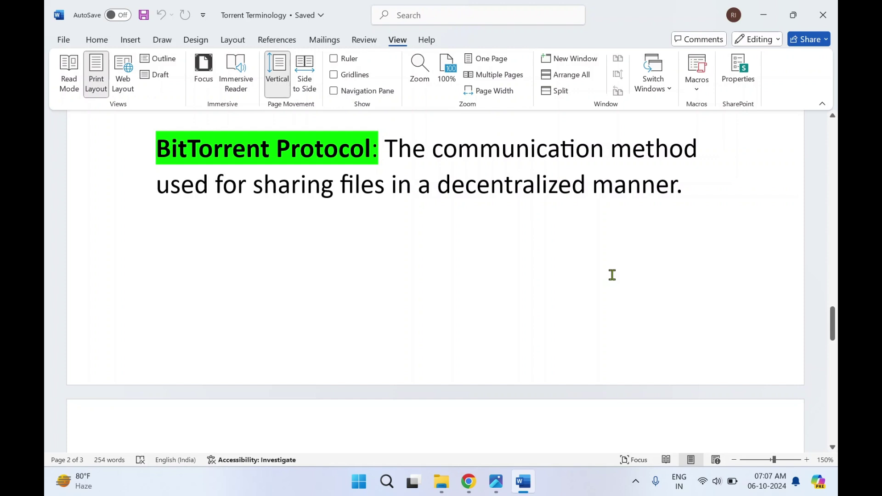
- Read the definitions on the third page, from Bittorrent File Sharing and Ratio through DHT, Port Forwarding and Dead Torrent
scroll(593, 277, "down", 5)
scroll(593, 277, "down", 3)
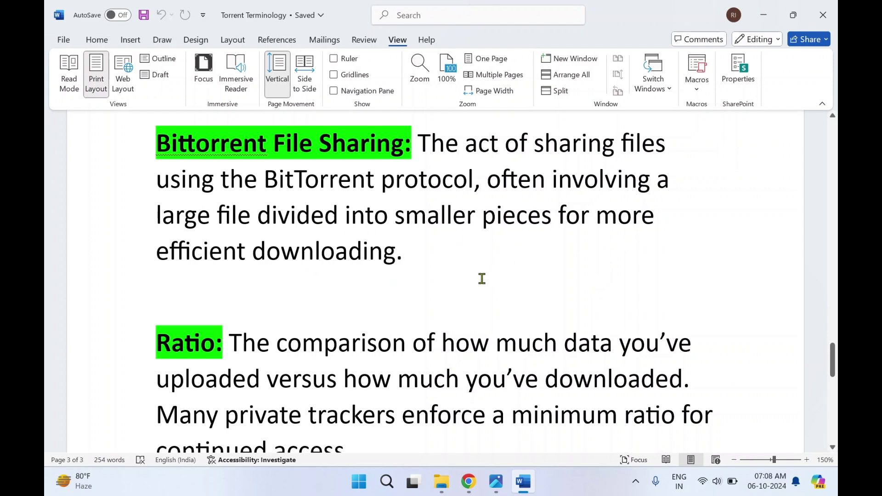
scroll(482, 279, "down", 4)
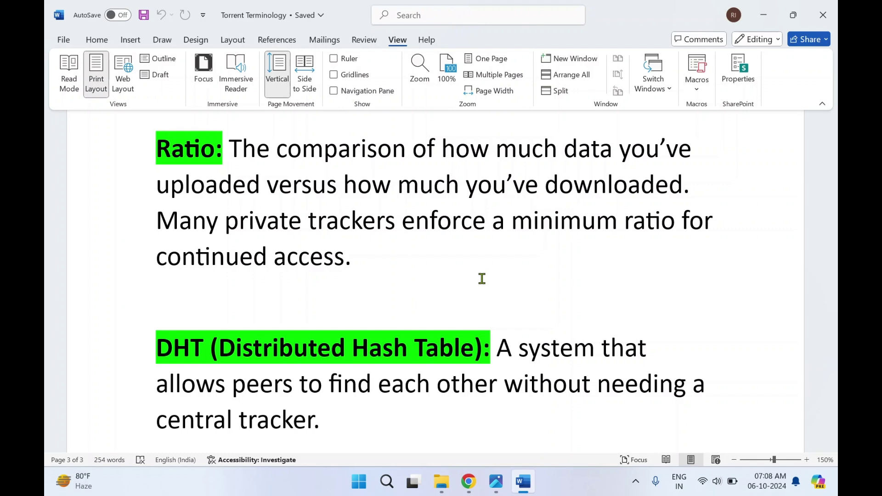
scroll(482, 279, "down", 5)
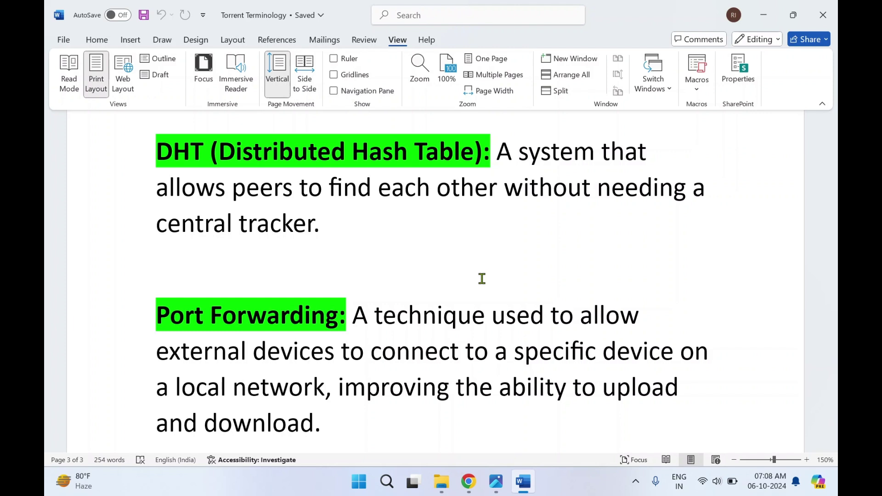
scroll(481, 278, "down", 3)
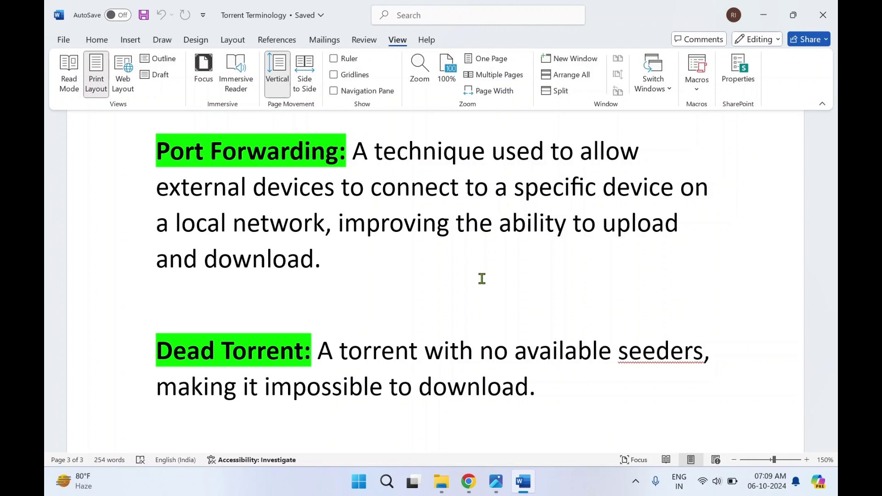
scroll(482, 279, "down", 3)
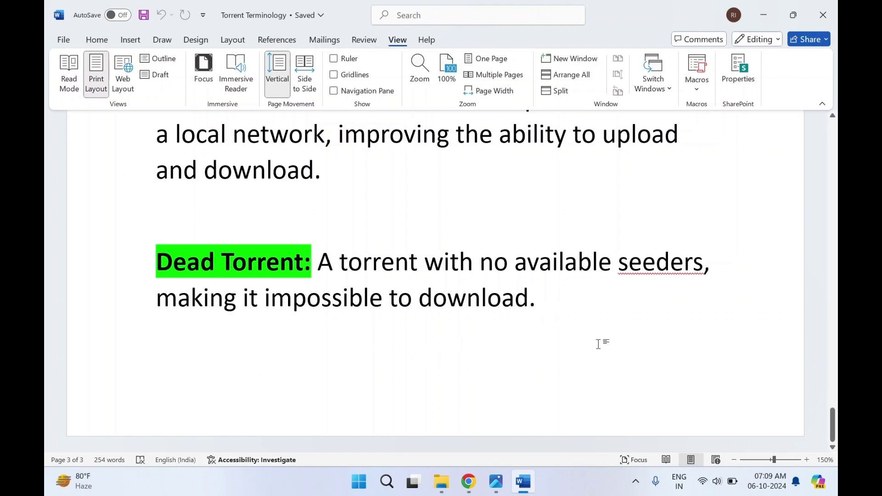
- Return to the start of the document and examine how the user, swarm and tracker connect in the diagram
scroll(598, 344, "up", 15)
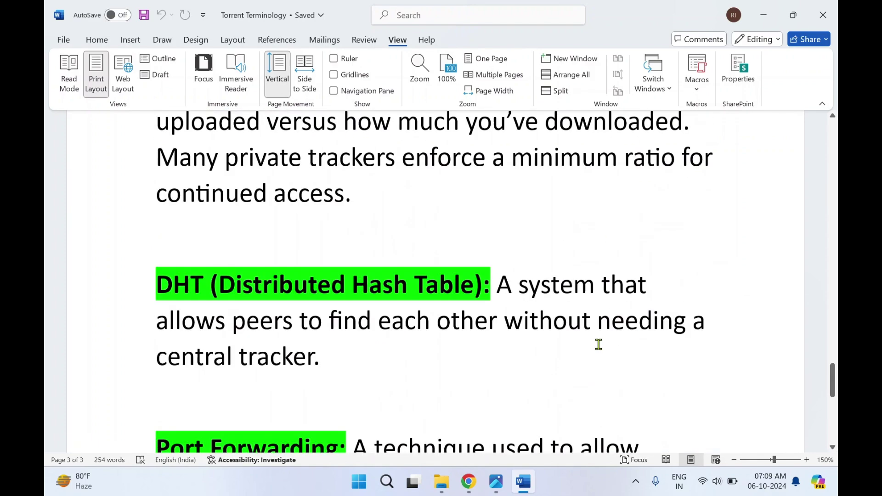
scroll(598, 344, "up", 15)
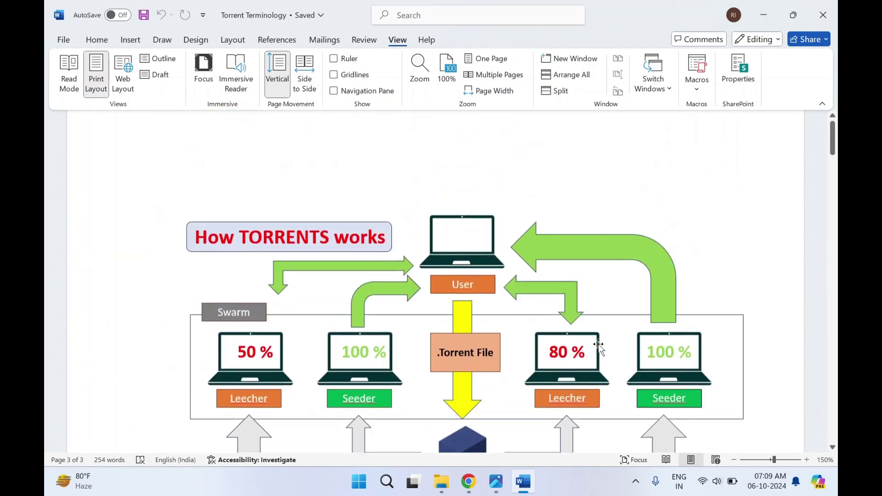
scroll(598, 344, "down", 3)
scroll(597, 346, "up", 3)
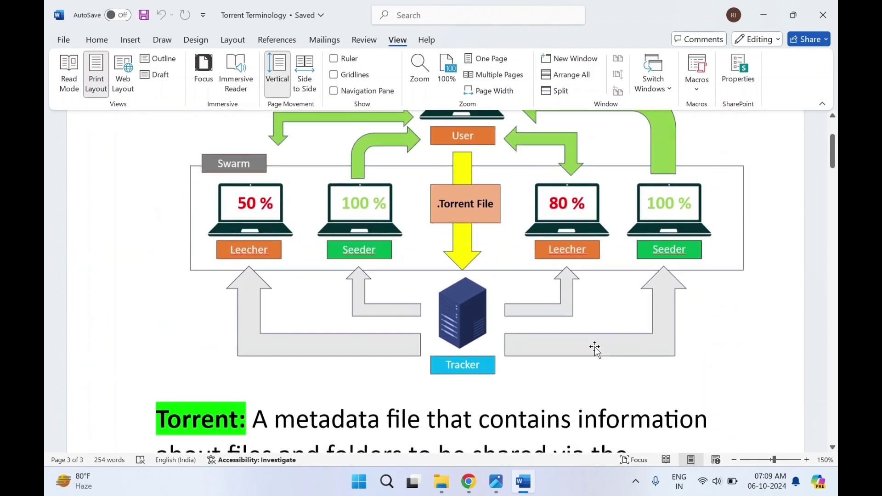
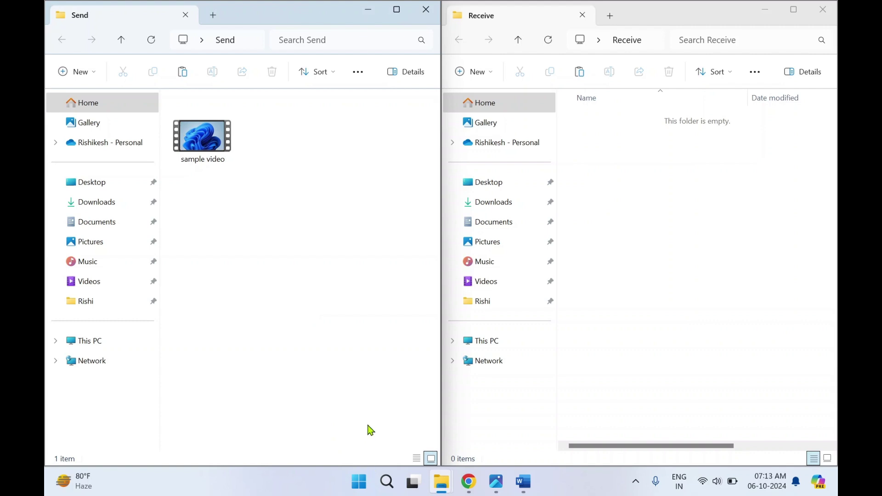
- Check the sample video in the Send folder, and launch qBittorrent by searching Windows for "qbit"
left_click(220, 164)
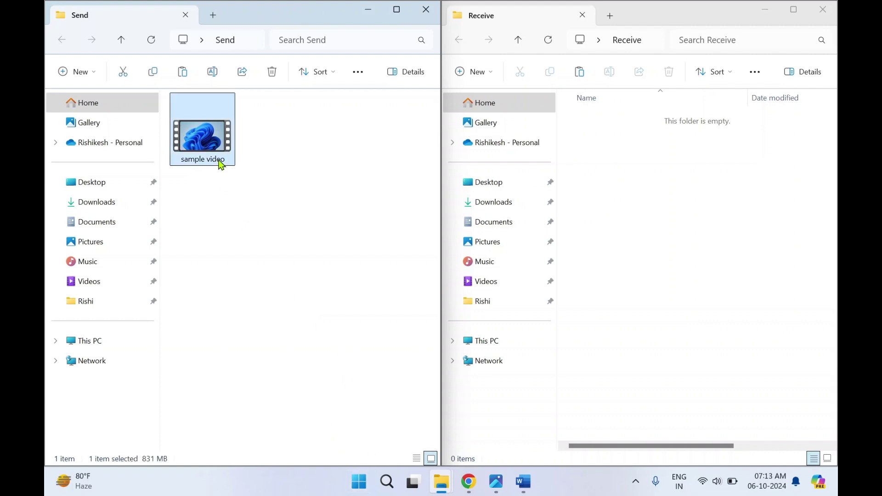
left_click(283, 185)
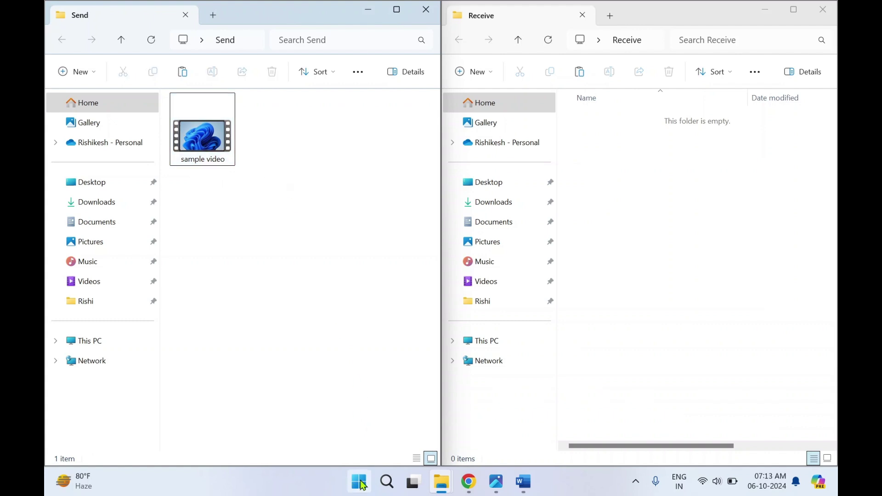
left_click(362, 484)
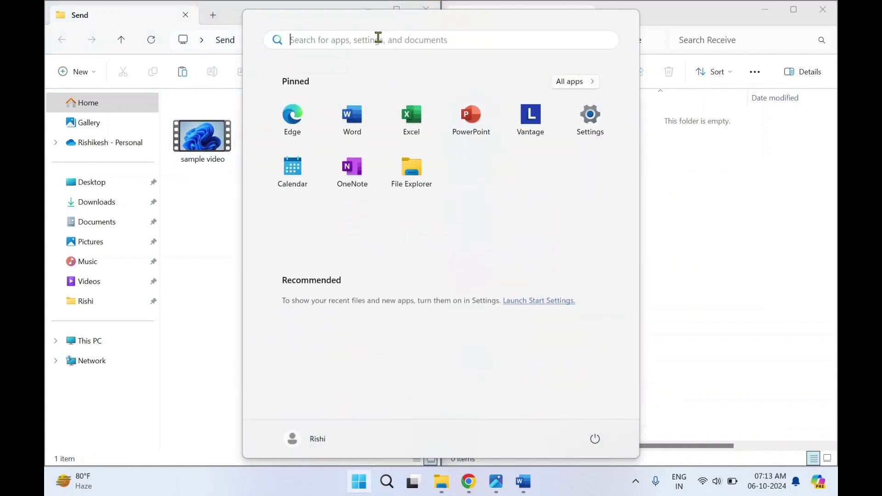
left_click(378, 38)
type("qb")
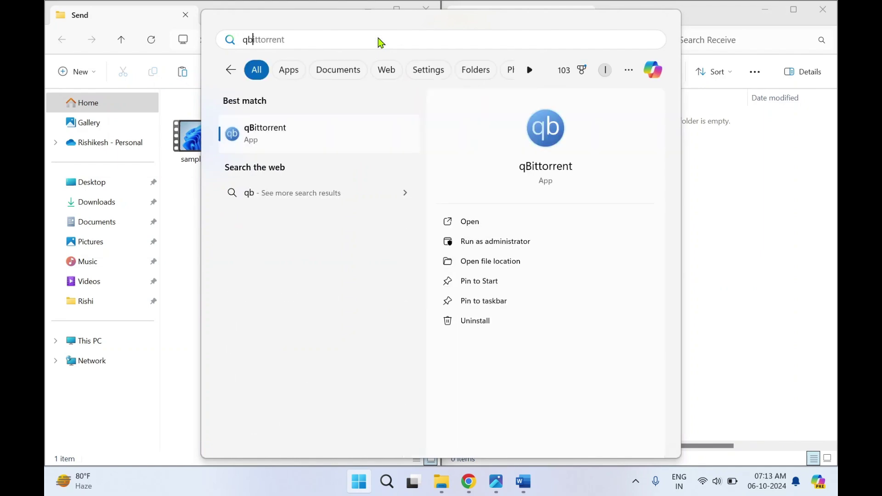
type("it")
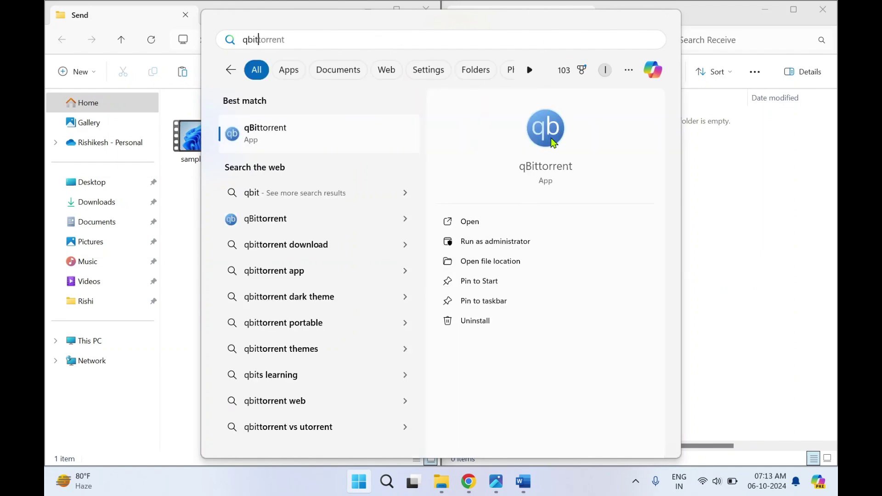
left_click(552, 137)
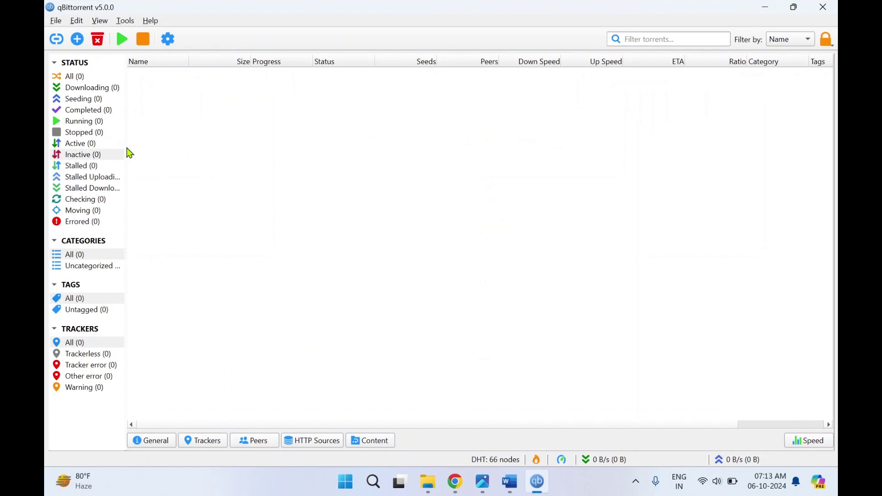
- Widen the status filter sidebar so its labels fit, and open the Torrent Creator
left_click_drag(125, 146, 165, 147)
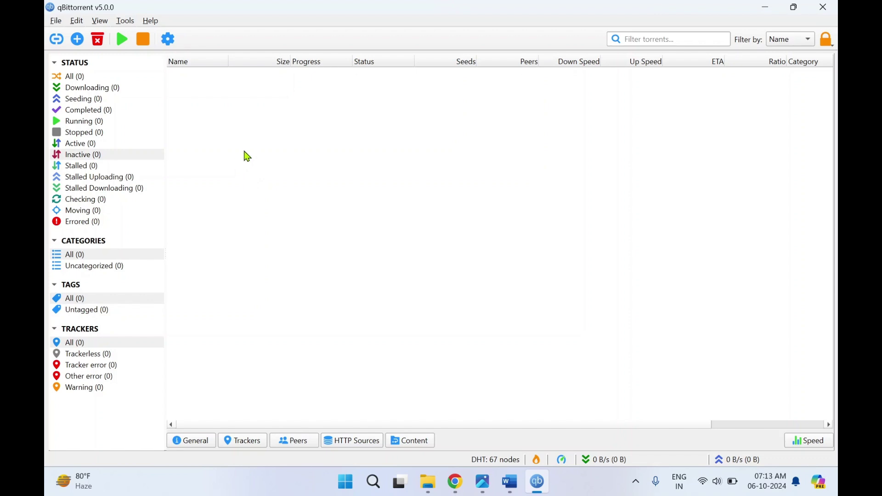
left_click(55, 25)
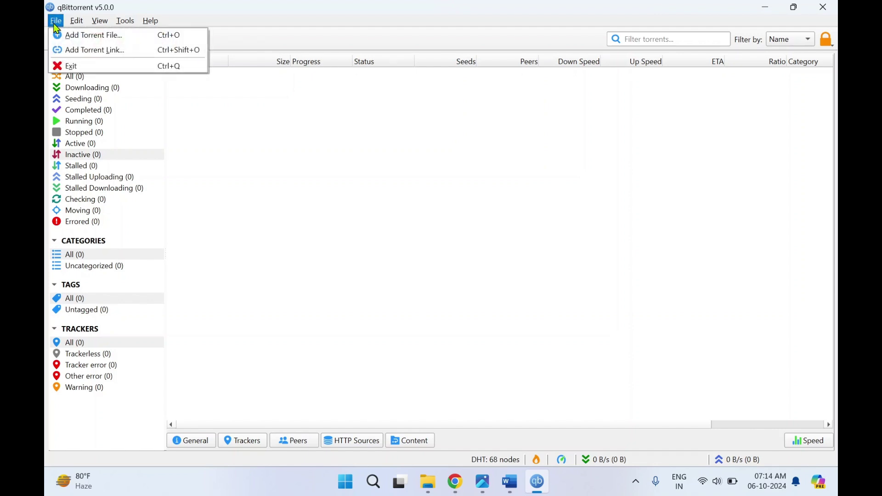
left_click(167, 8)
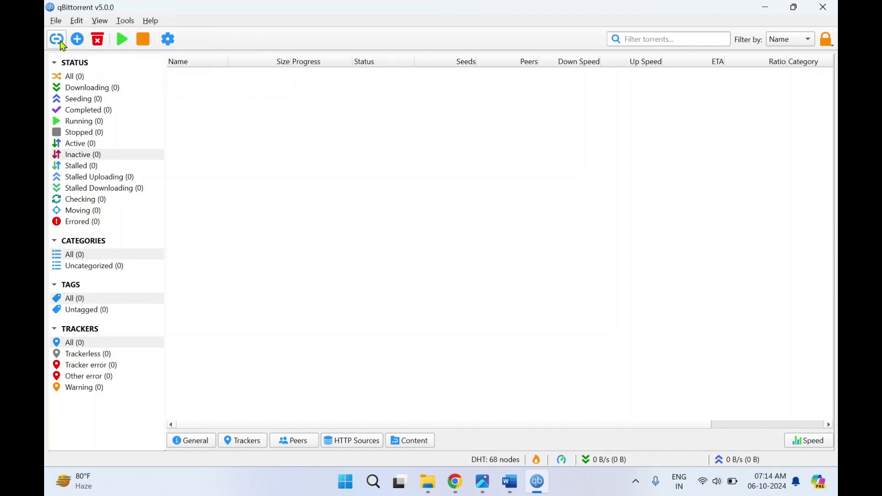
left_click(125, 20)
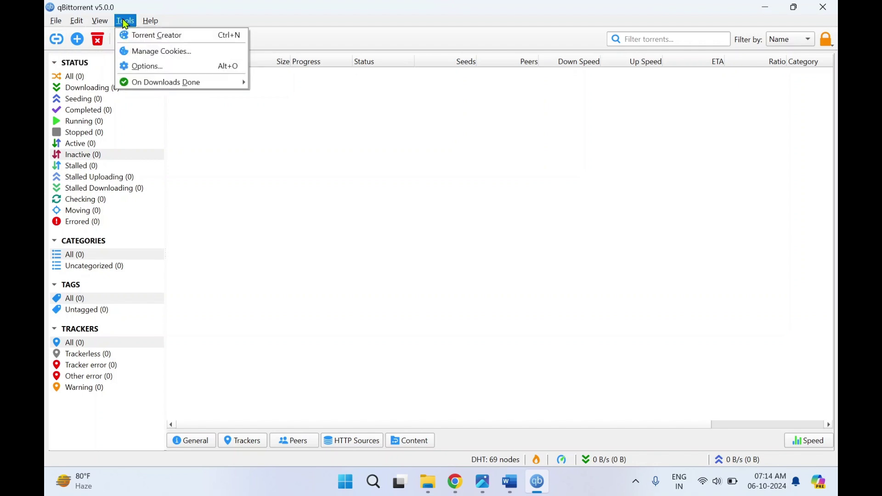
left_click(164, 39)
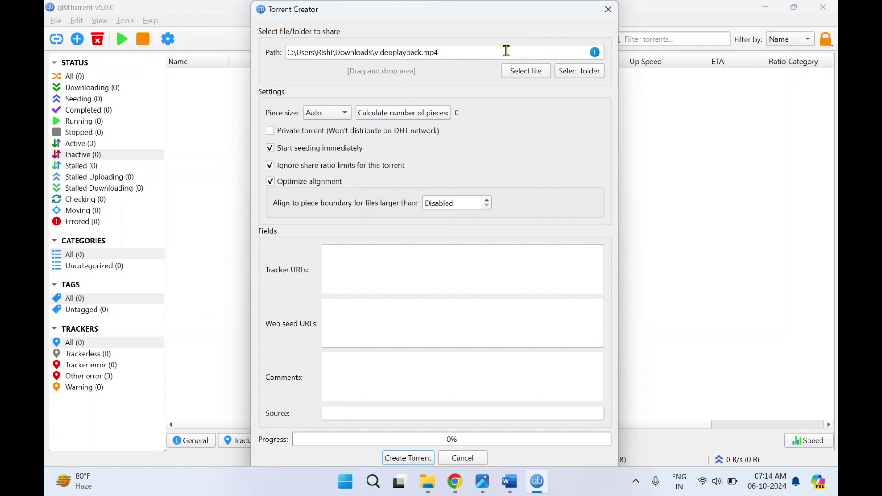
- Choose the sample video file in the Desktop's Send folder as the file to share
left_click(580, 75)
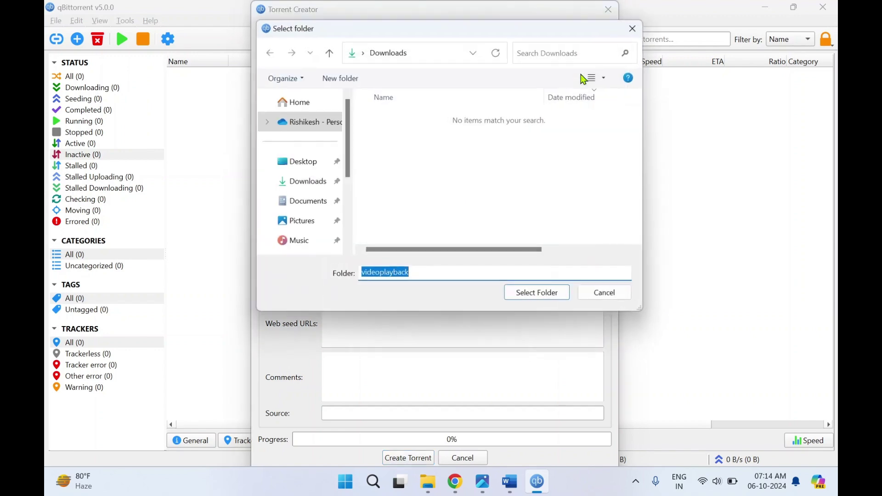
left_click(632, 36)
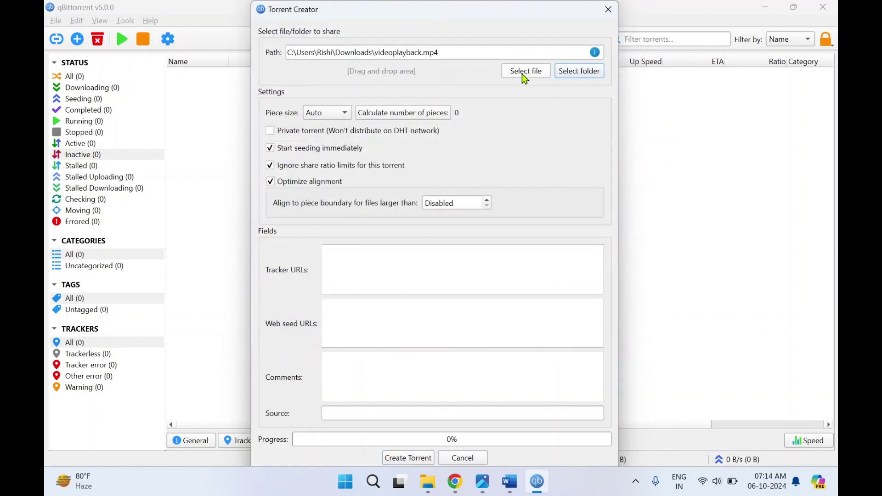
left_click(525, 75)
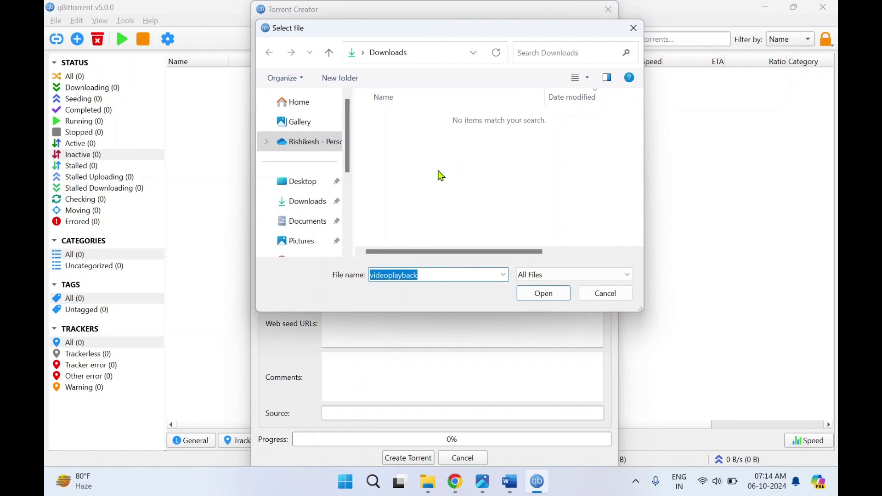
mouse_move(353, 169)
left_mouse_down()
mouse_move(354, 236)
mouse_move(350, 186)
left_mouse_up()
left_click(307, 142)
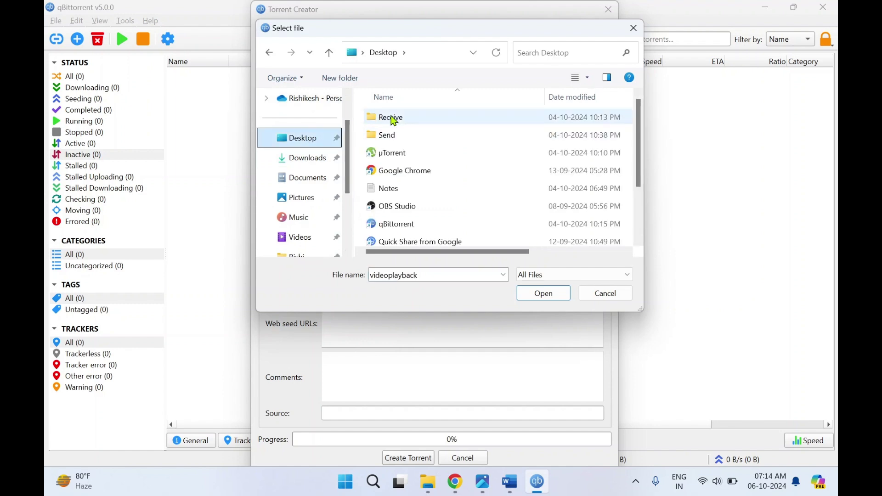
double_click(390, 142)
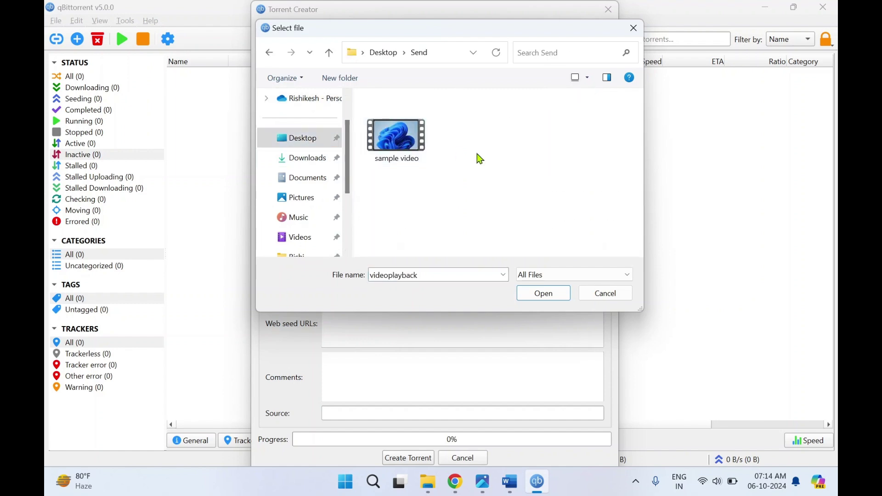
left_click(412, 148)
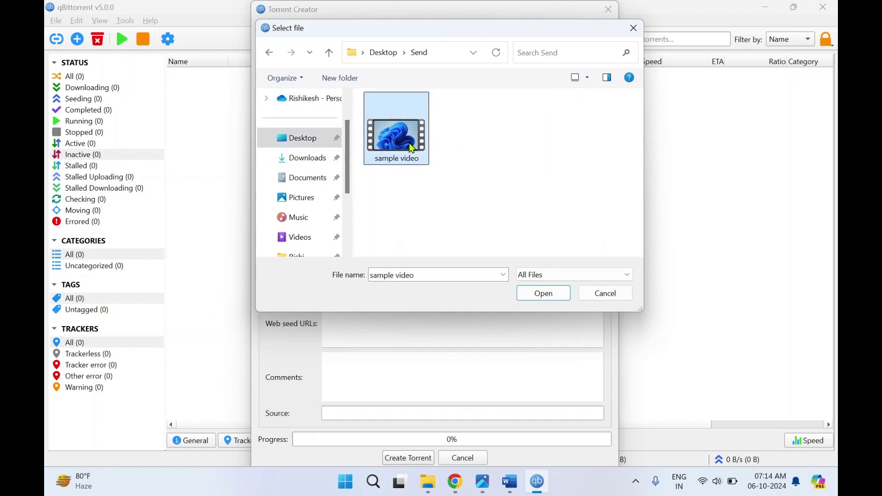
left_click(540, 296)
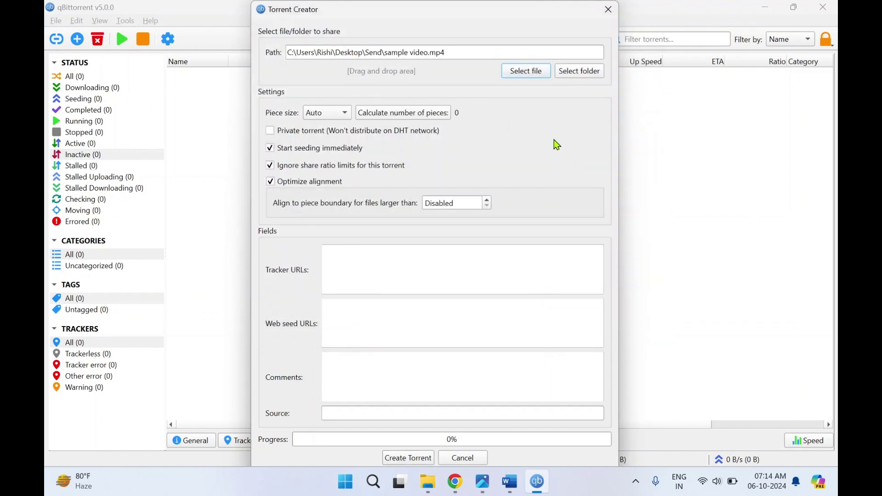
- Calculate the number of pieces and create the torrent, saving it as sample video.mp4 in the Send folder, and close the creator
left_click(389, 114)
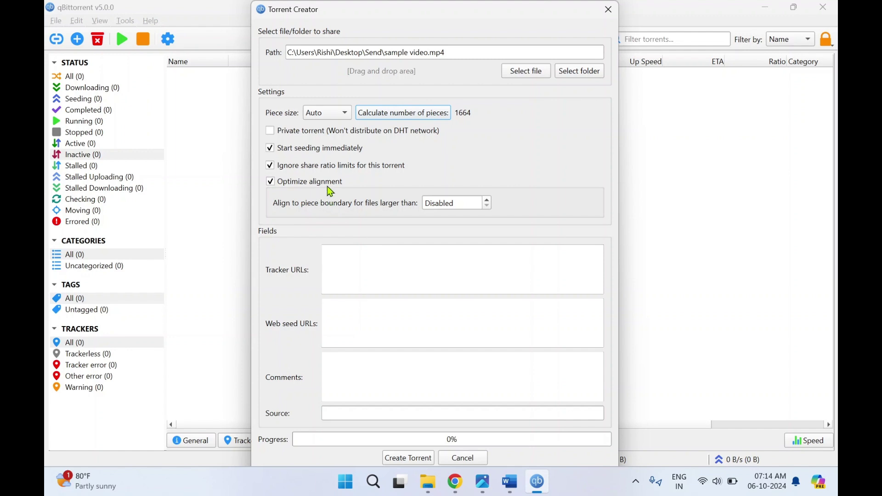
left_click(398, 458)
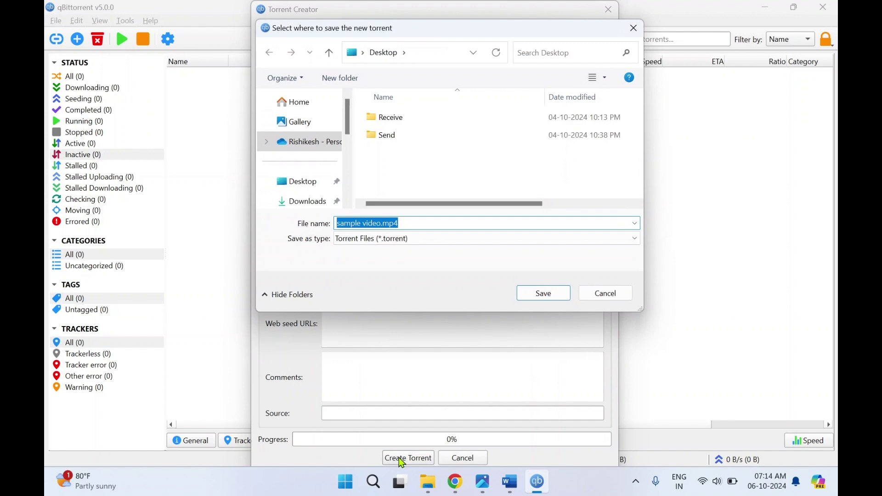
double_click(419, 137)
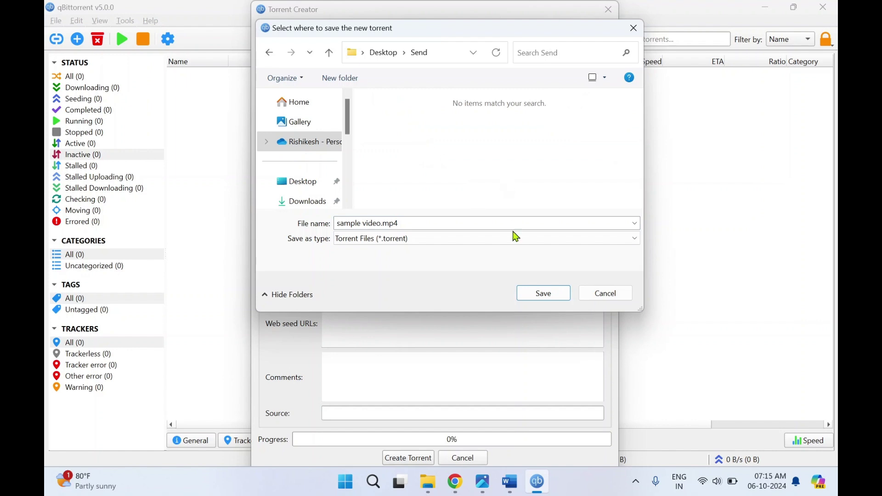
left_click(547, 297)
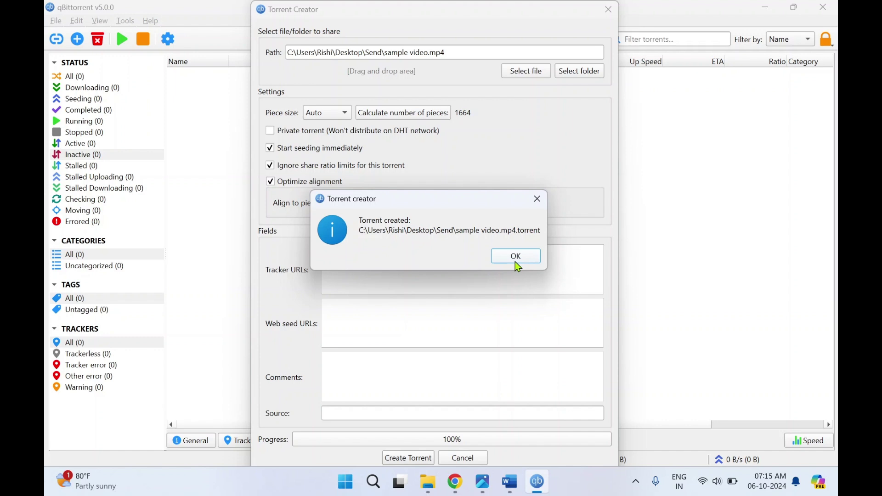
left_click(528, 261)
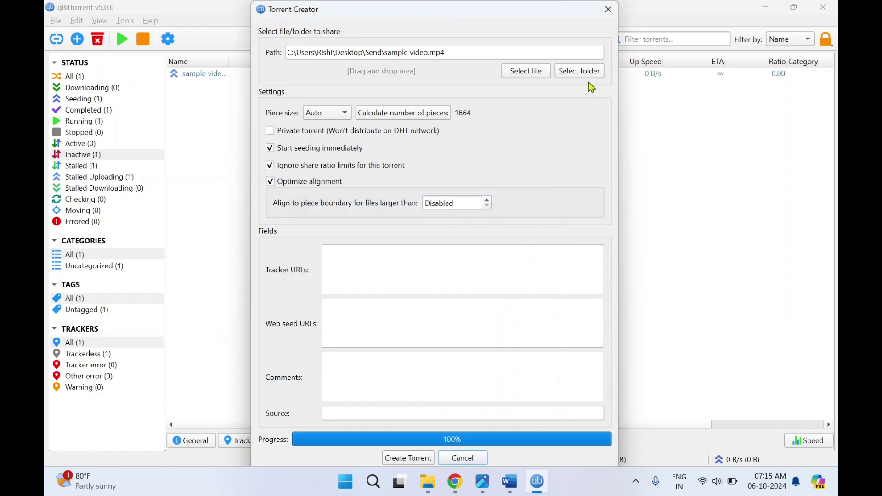
left_click(609, 12)
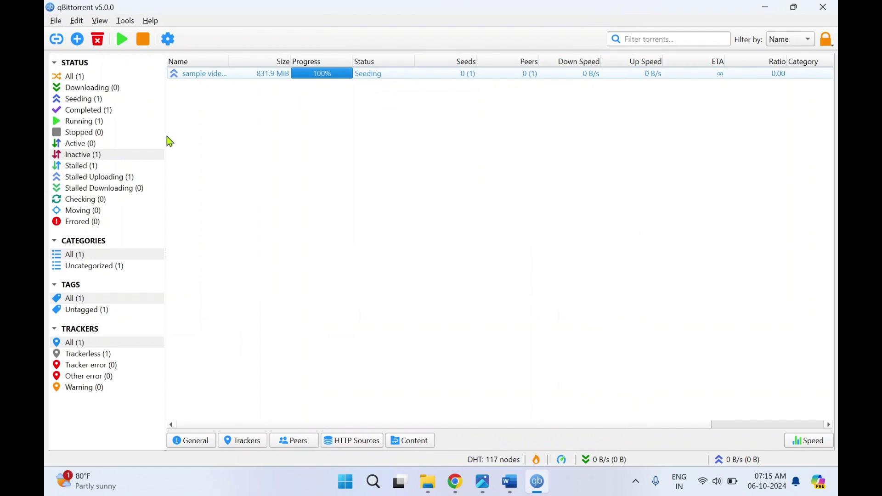
- Examine the sample video torrent's size, progress and status in the transfer list
left_click(234, 75)
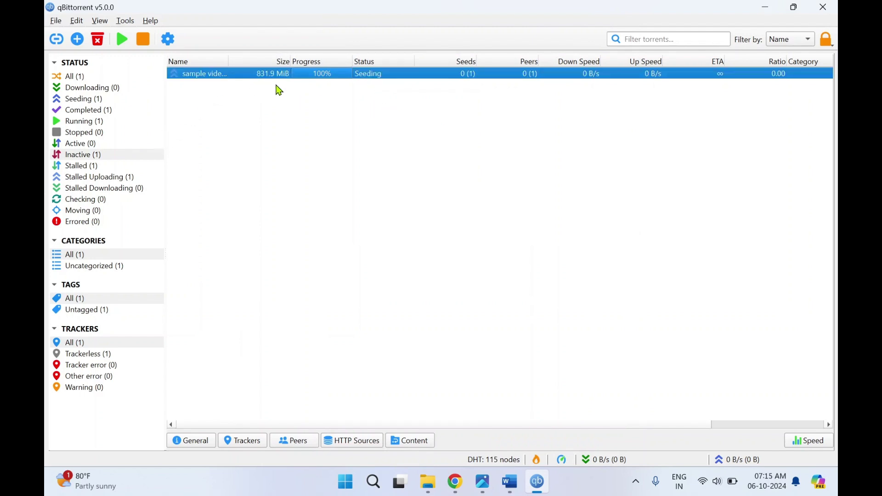
left_click(249, 96)
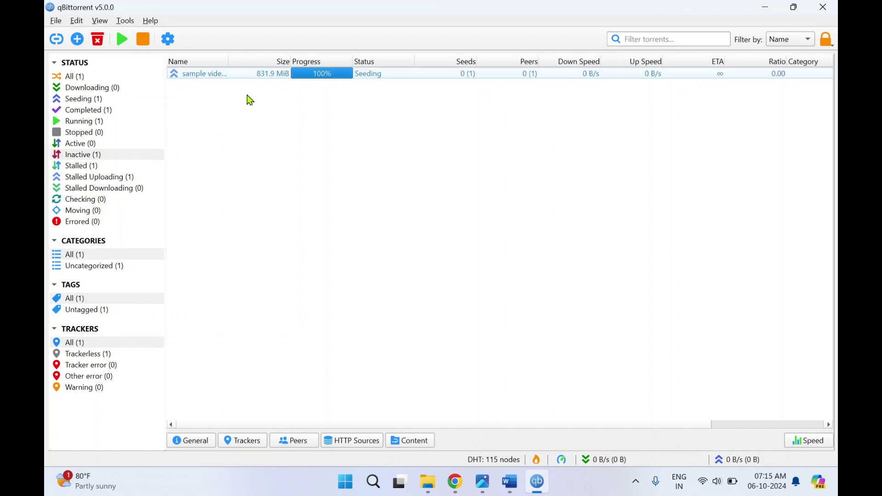
left_click(399, 76)
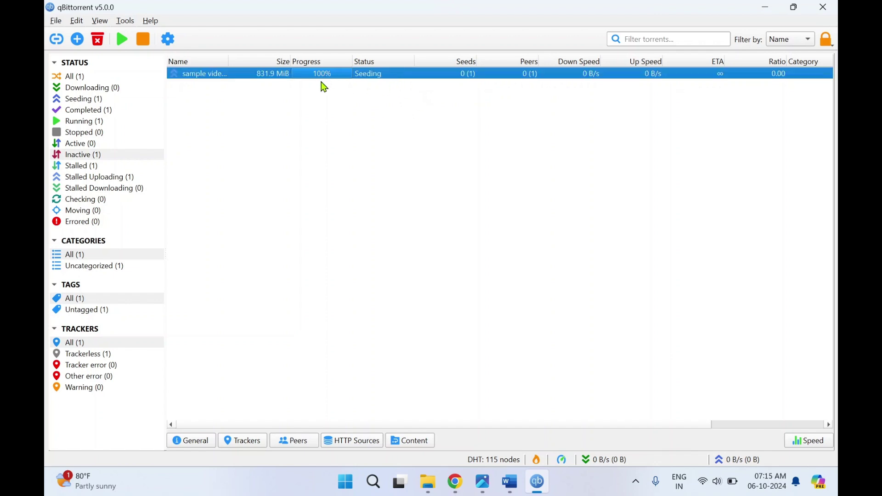
left_click(330, 118)
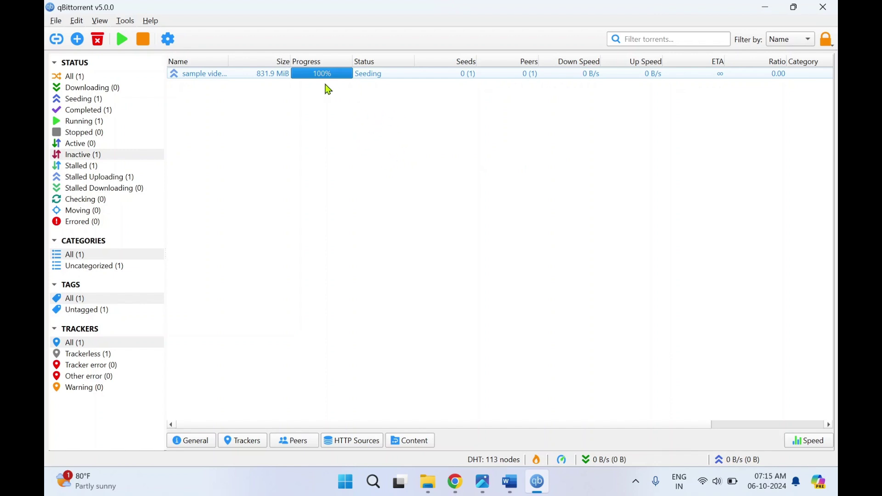
- Return to the Send and Receive folders in File Explorer and inspect the new torrent file beside the sample video
left_click(763, 9)
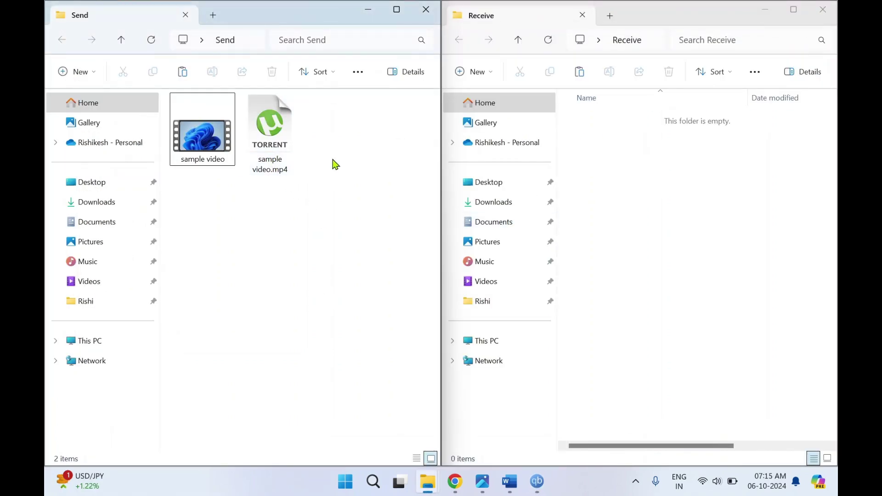
left_click(275, 144)
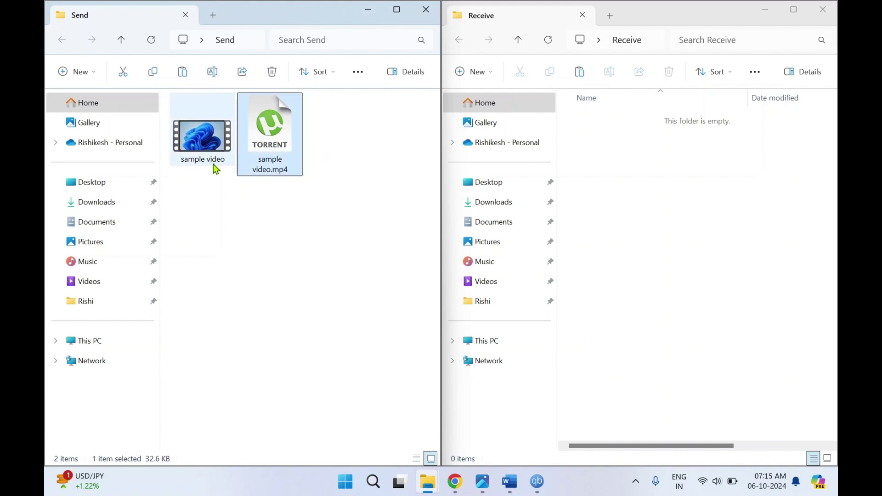
left_click(288, 183)
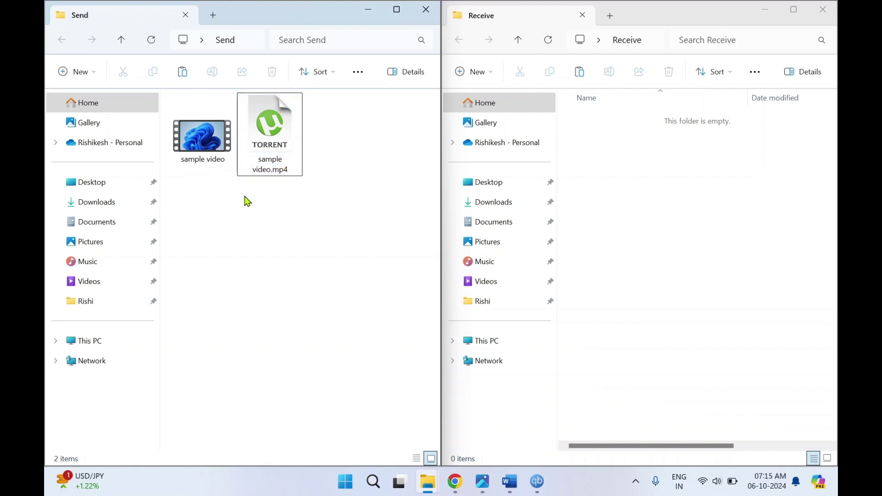
left_click(699, 288)
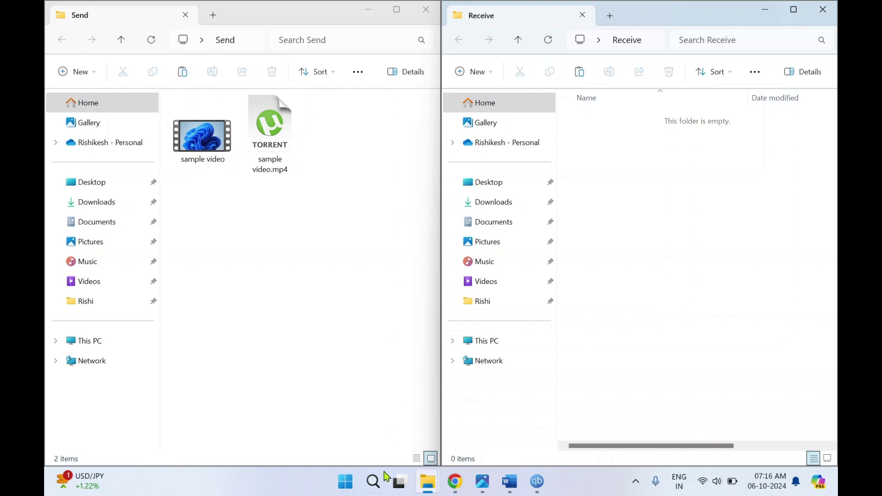
- Launch µTorrent and dismiss the offer to make it the default torrent application
left_click(352, 486)
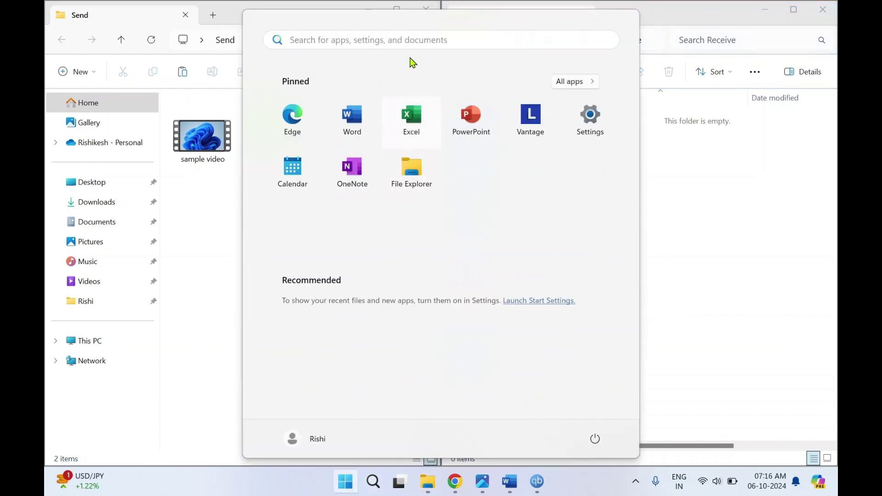
left_click(408, 40)
type("q")
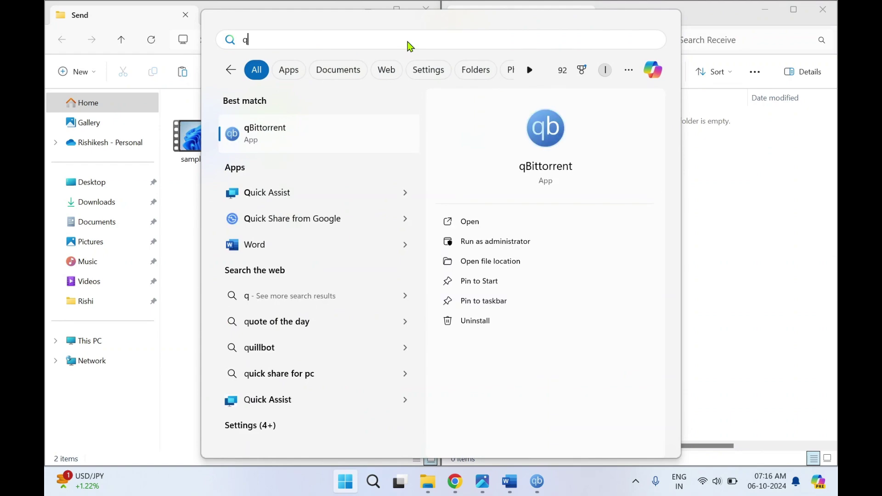
key("BackSpace")
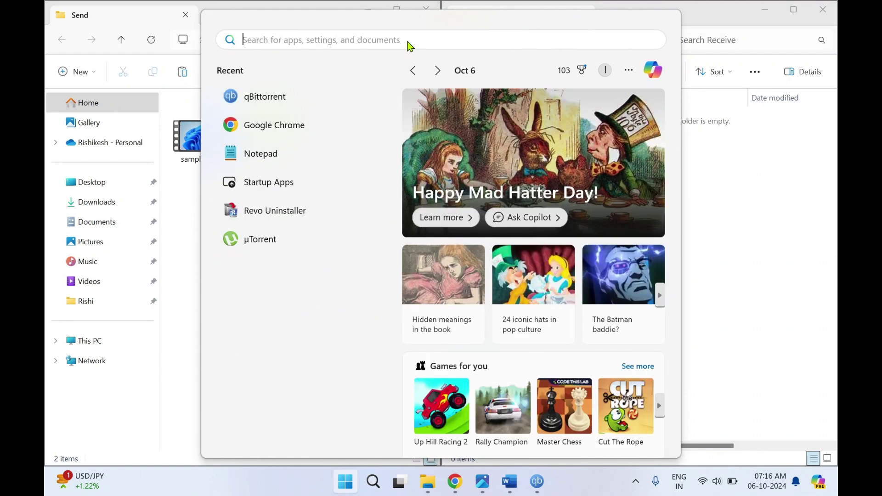
type("utorre")
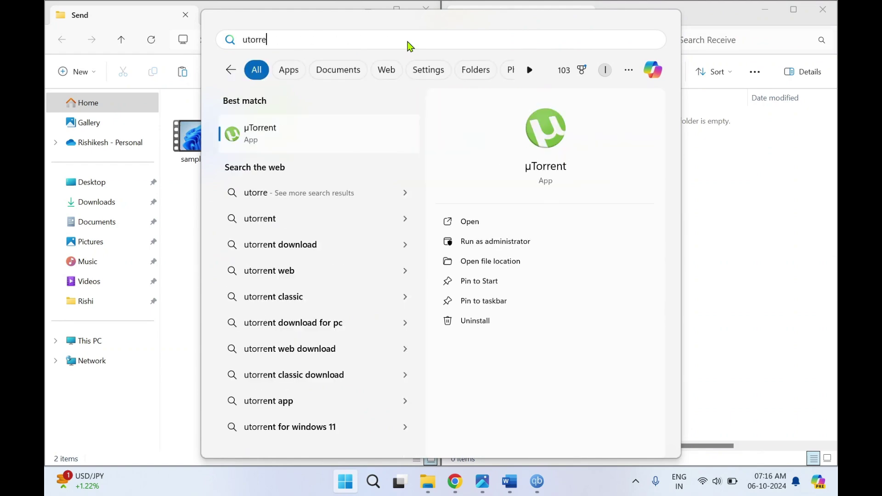
left_click(473, 223)
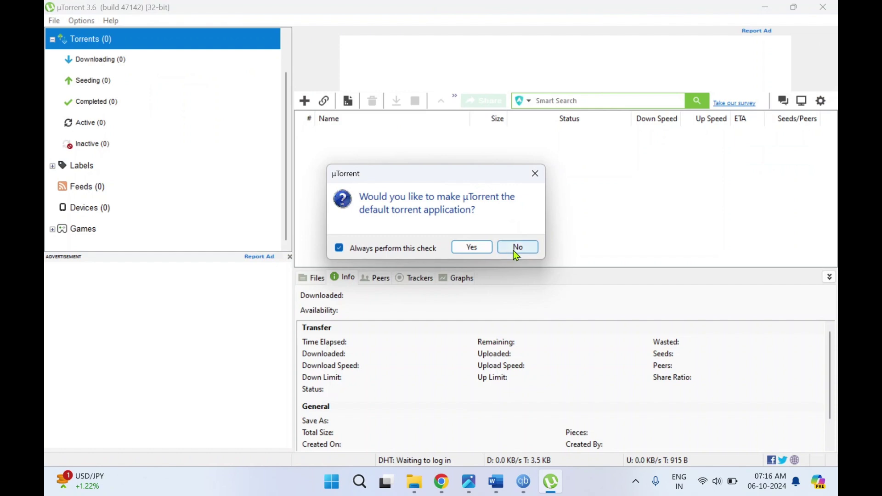
left_click(538, 176)
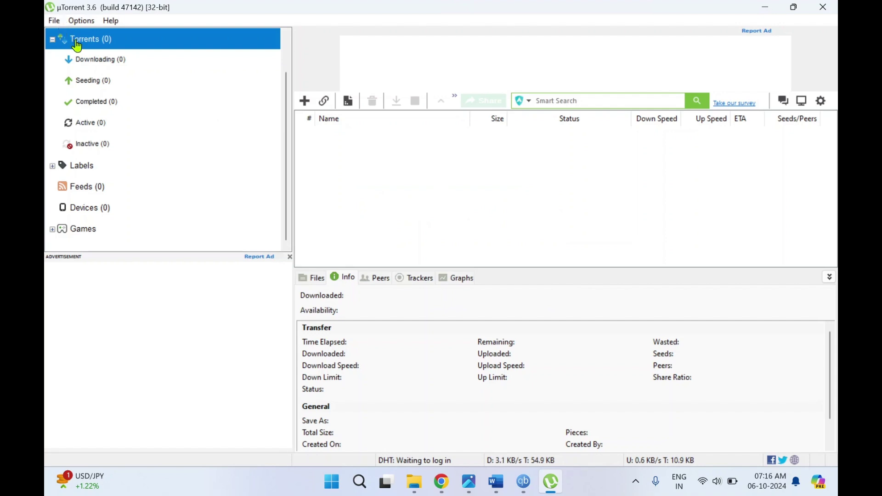
- Add the sample video.mp4 torrent file from the Desktop's Send folder to µTorrent
left_click(52, 21)
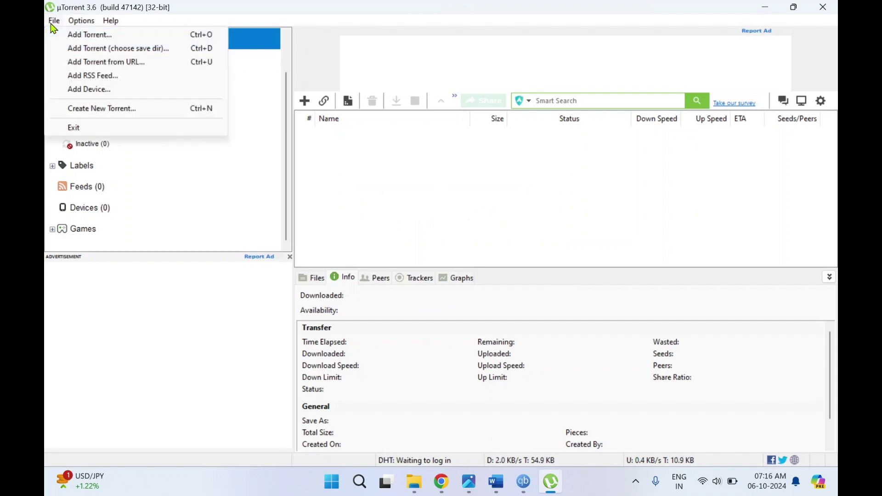
left_click(92, 35)
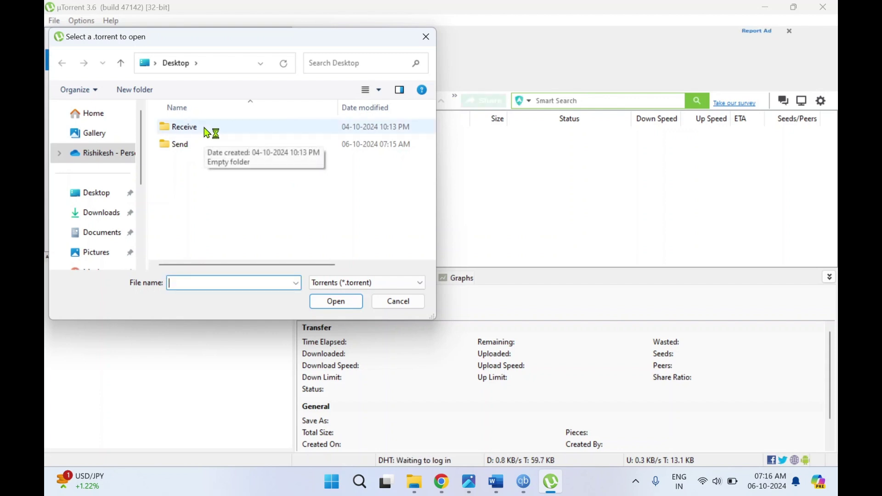
double_click(207, 146)
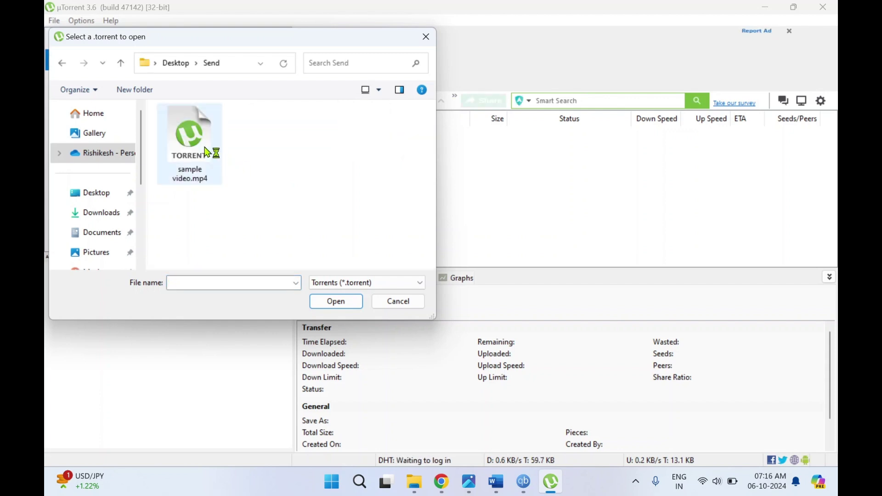
left_click(206, 152)
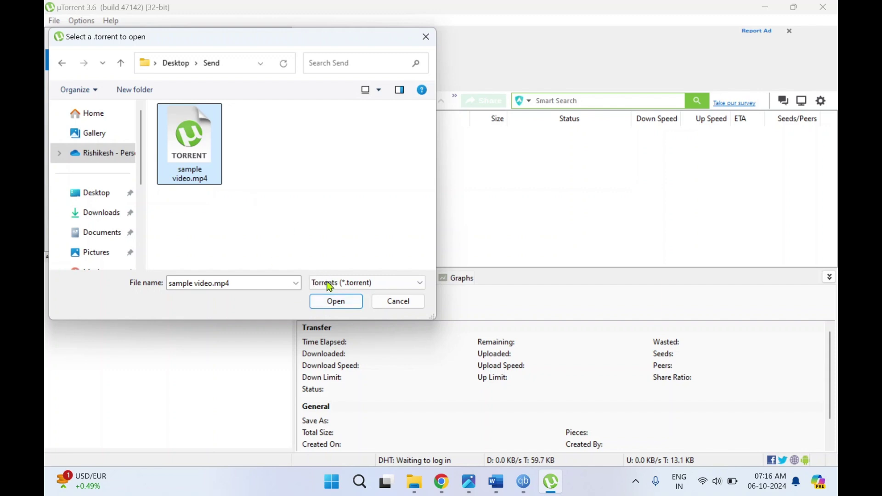
left_click(330, 304)
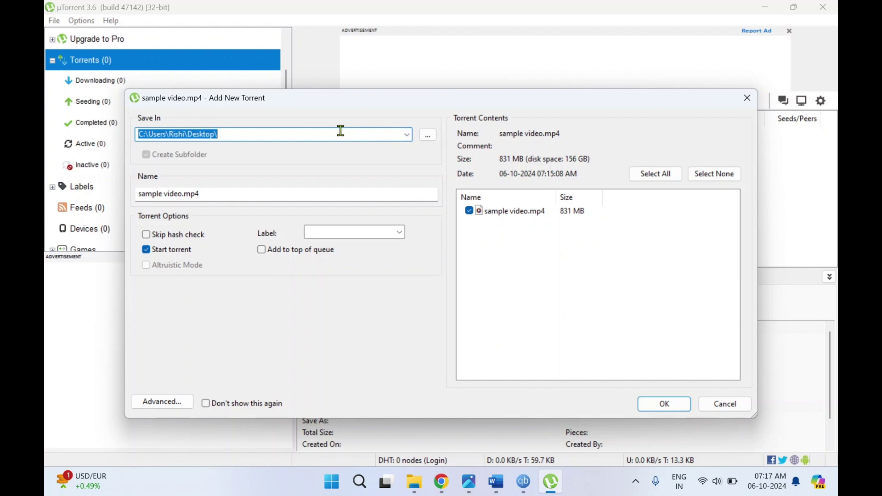
- Set the torrent's save location to the Desktop's Receive folder and start the download
left_click(428, 136)
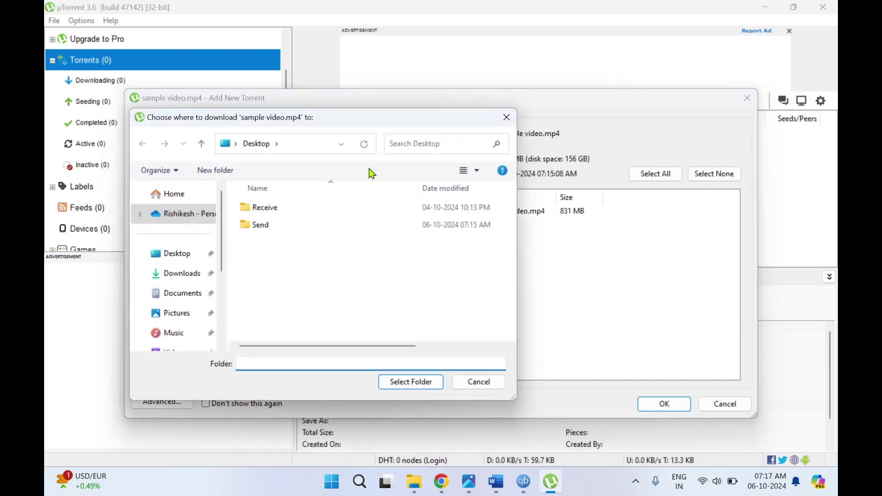
double_click(304, 207)
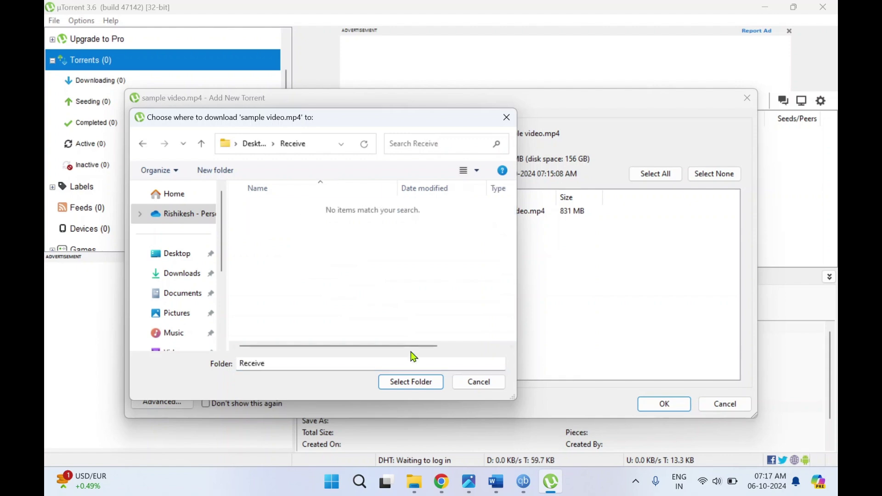
left_click(410, 381)
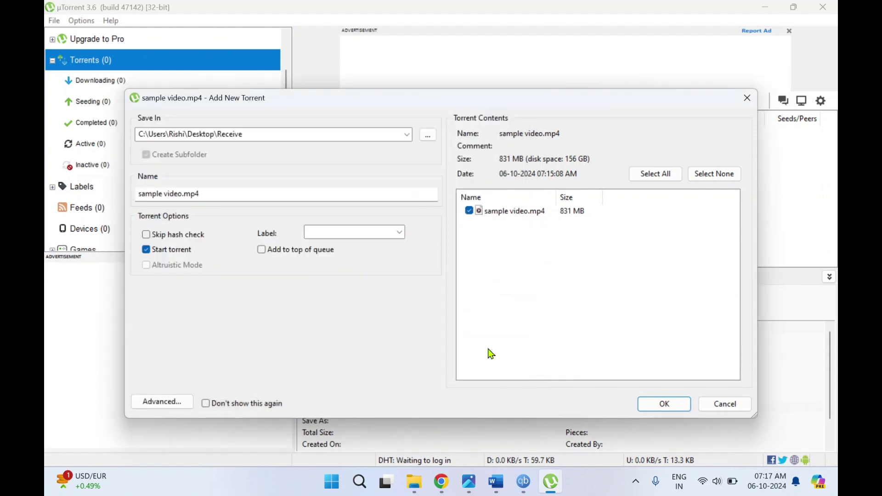
left_click(661, 407)
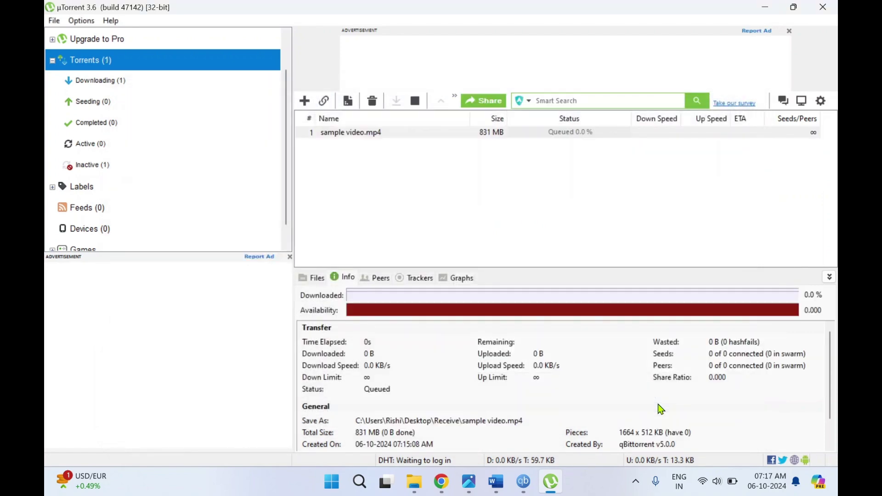
- Widen the Down Speed column and narrow the Name column in the torrent list
left_click(603, 206)
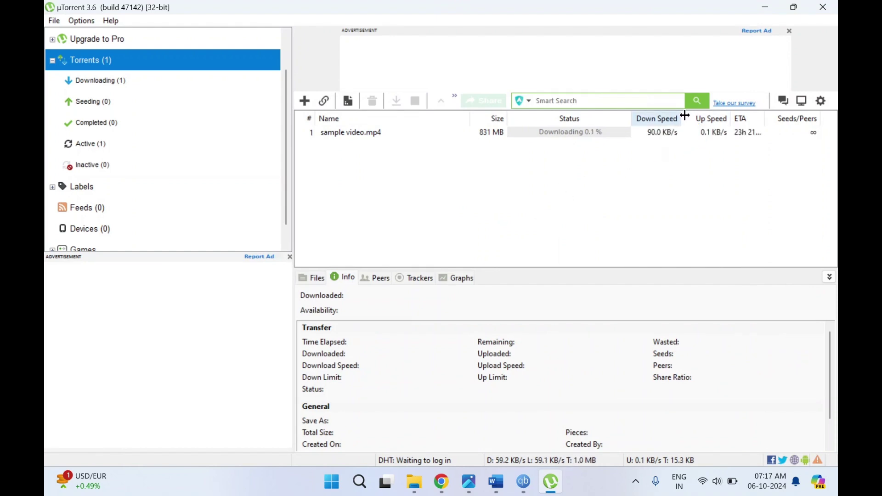
left_click_drag(682, 118, 699, 115)
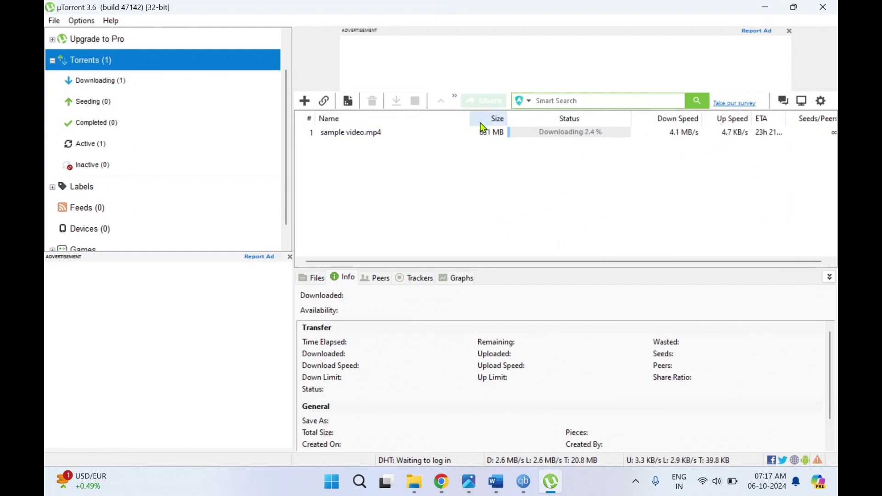
left_click_drag(470, 118, 401, 118)
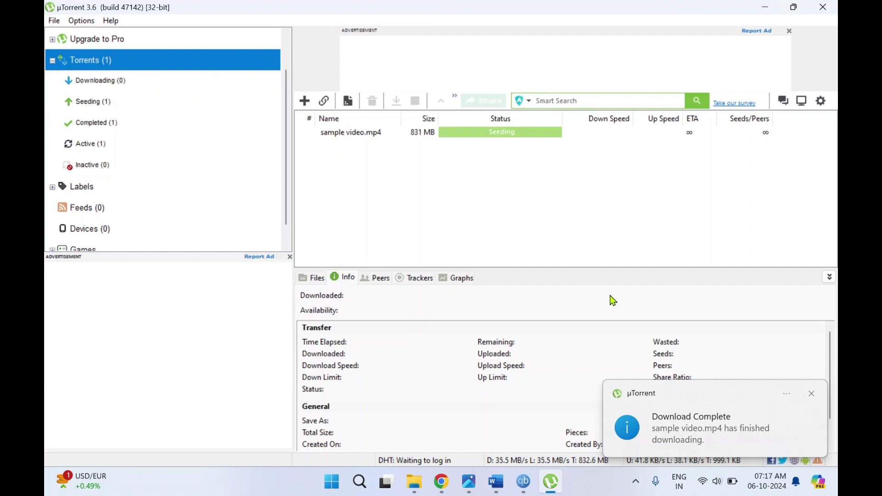
- Dismiss the download notification and review the sample video torrent's transfer details
left_click(812, 397)
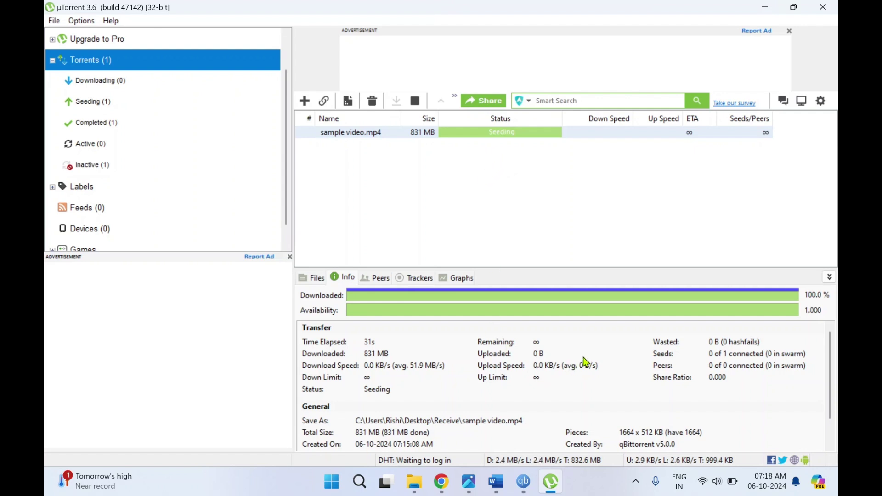
scroll(522, 381, "down", 1)
scroll(522, 381, "up", 1)
- Maximize the Receive folder window in File Explorer, show the sample video as a large thumbnail to check it, and minimize the window
mouse_move(423, 489)
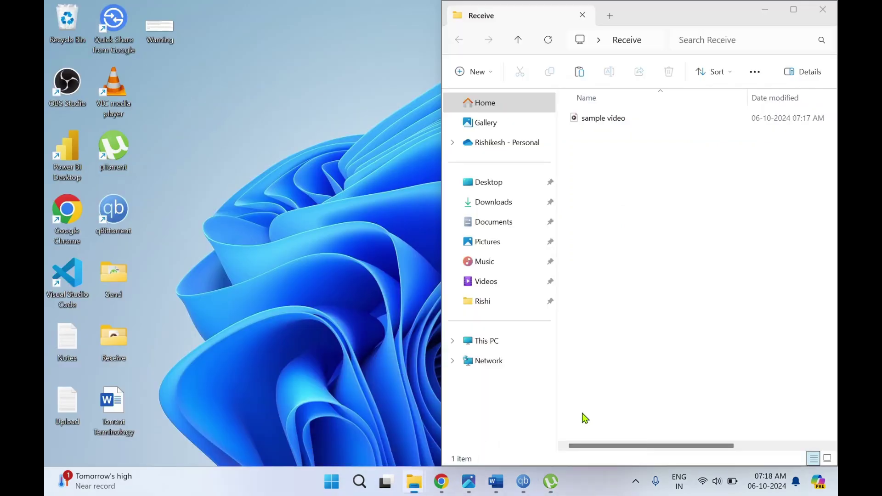
left_click(584, 418)
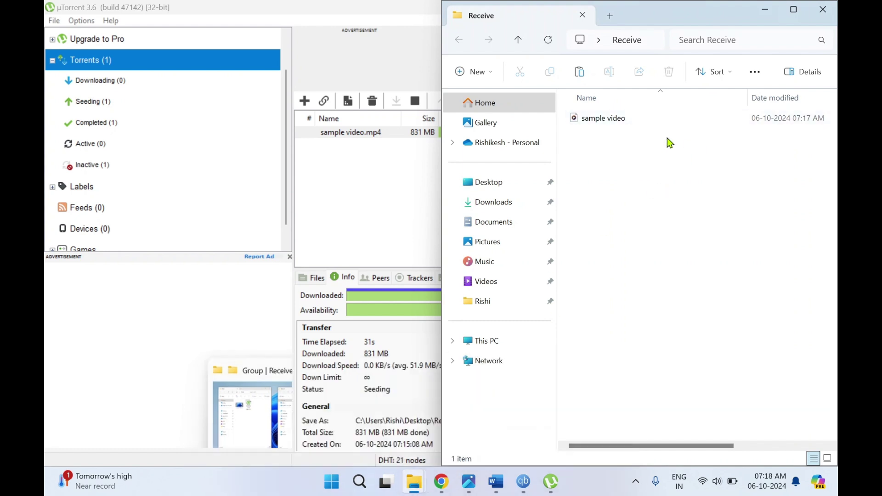
left_click(794, 10)
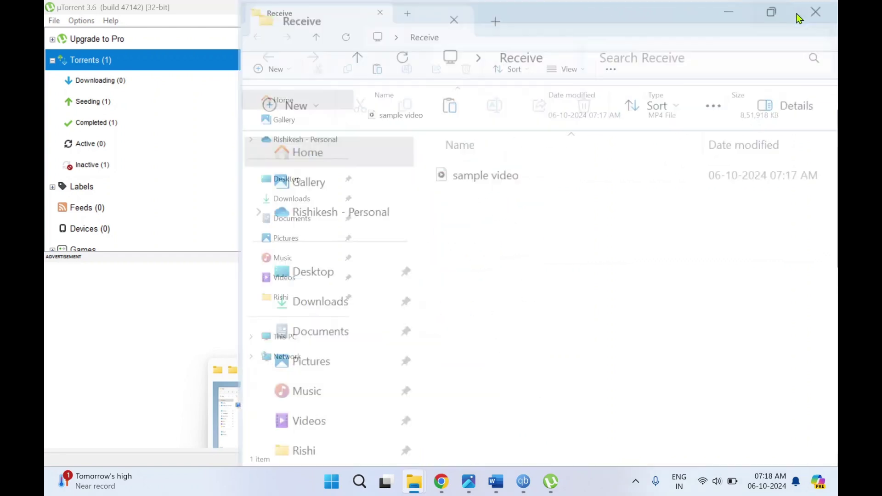
left_click(429, 114)
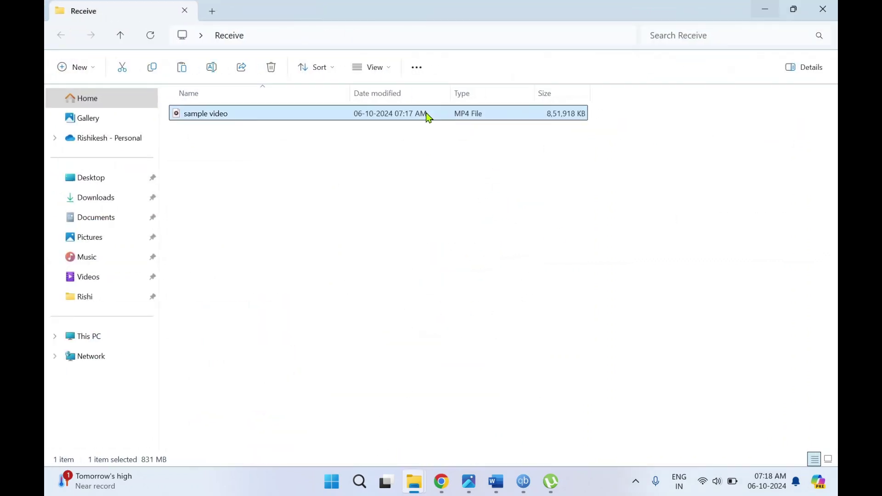
left_click(828, 459)
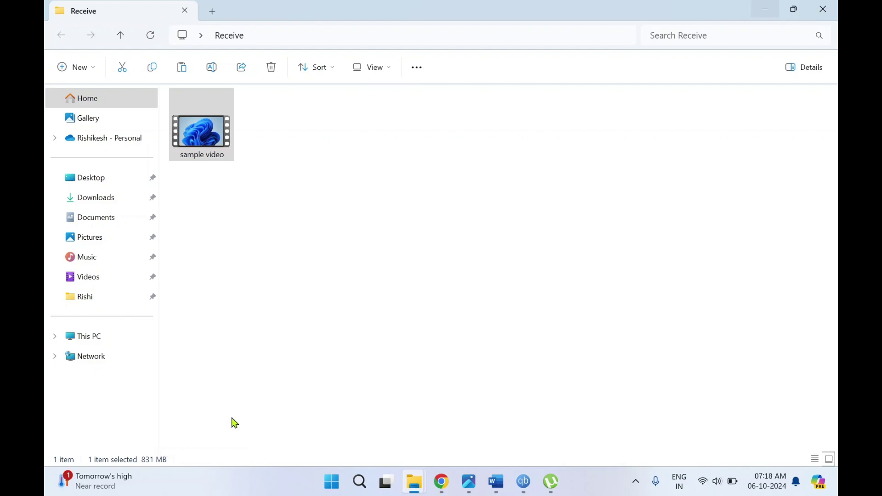
left_click(768, 10)
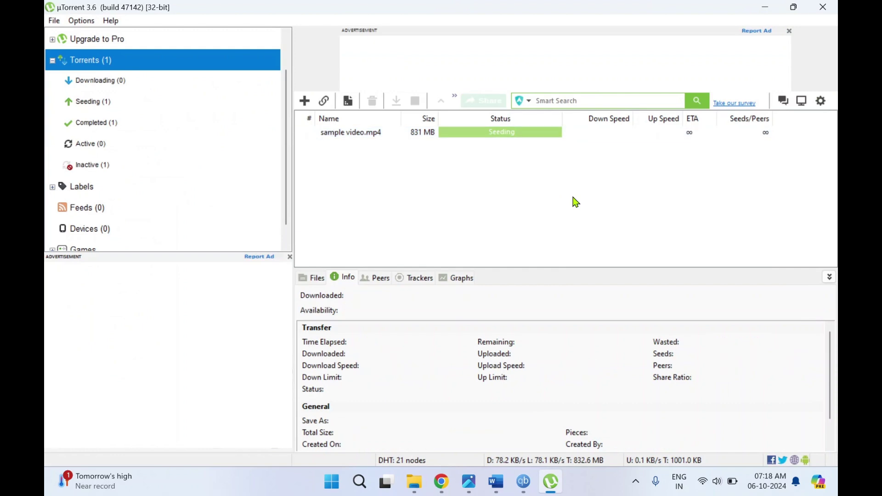
- Exit µTorrent, confirming the exit, and close the Send folder window
left_click(54, 23)
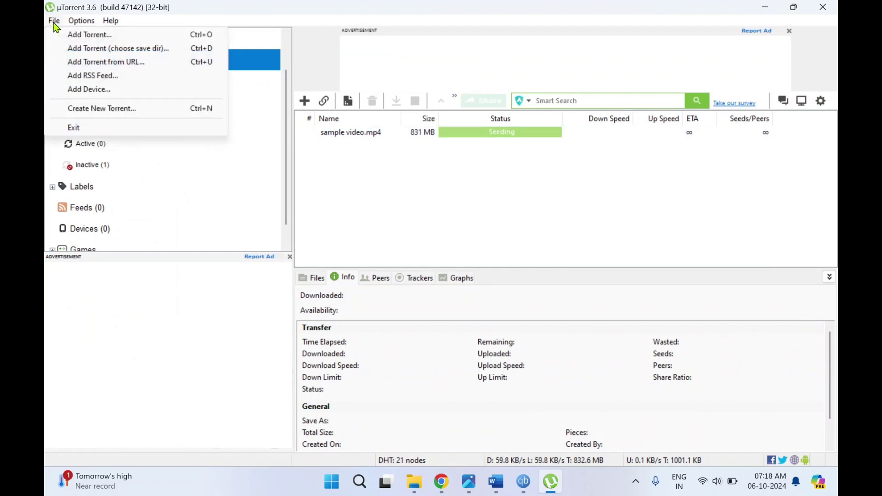
left_click(93, 127)
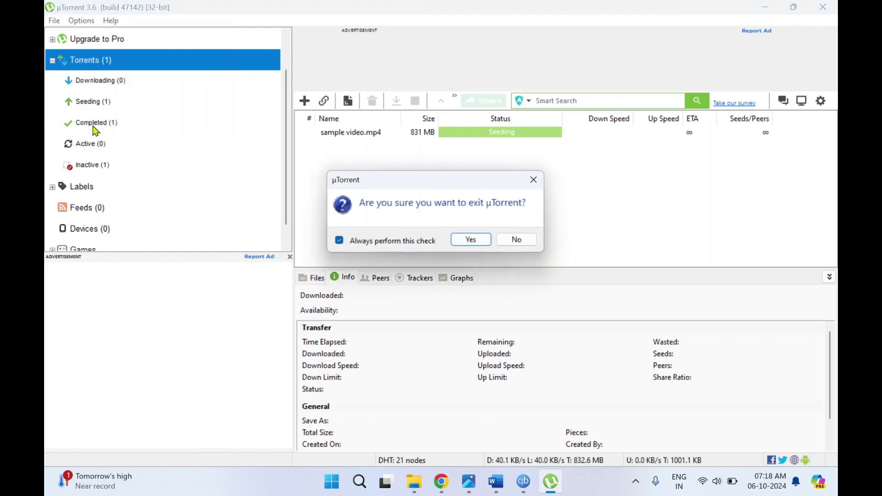
left_click(466, 236)
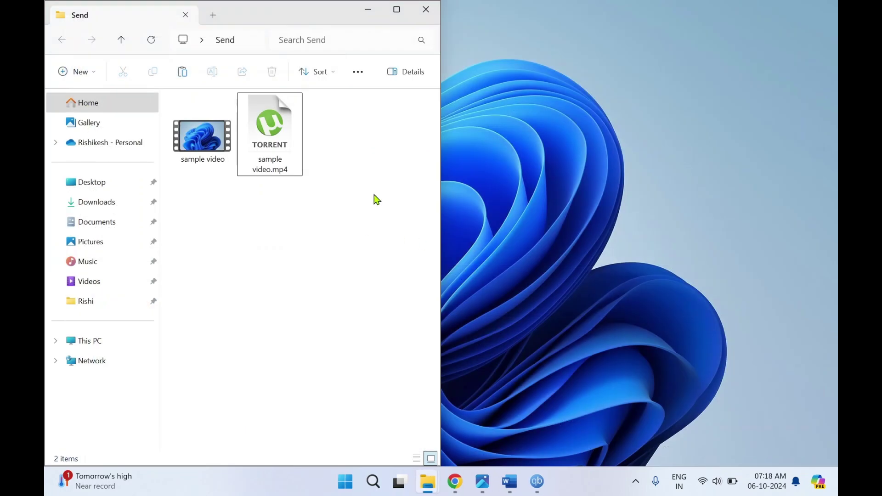
left_click(423, 12)
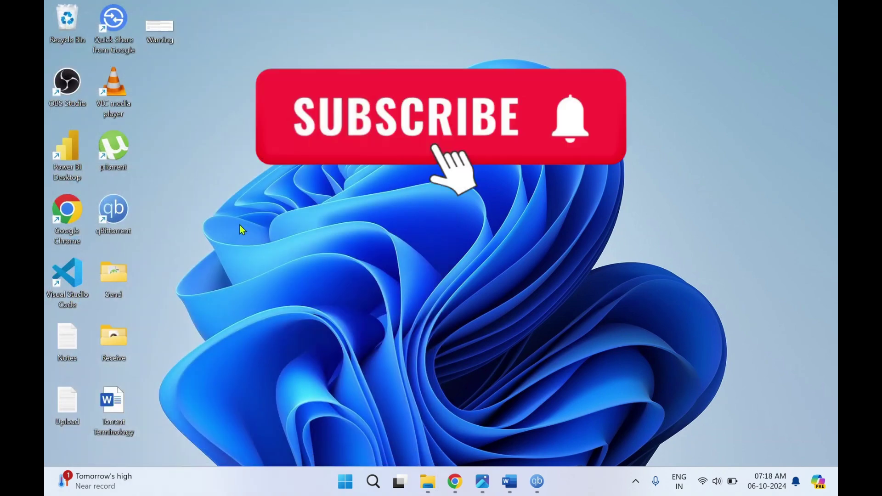